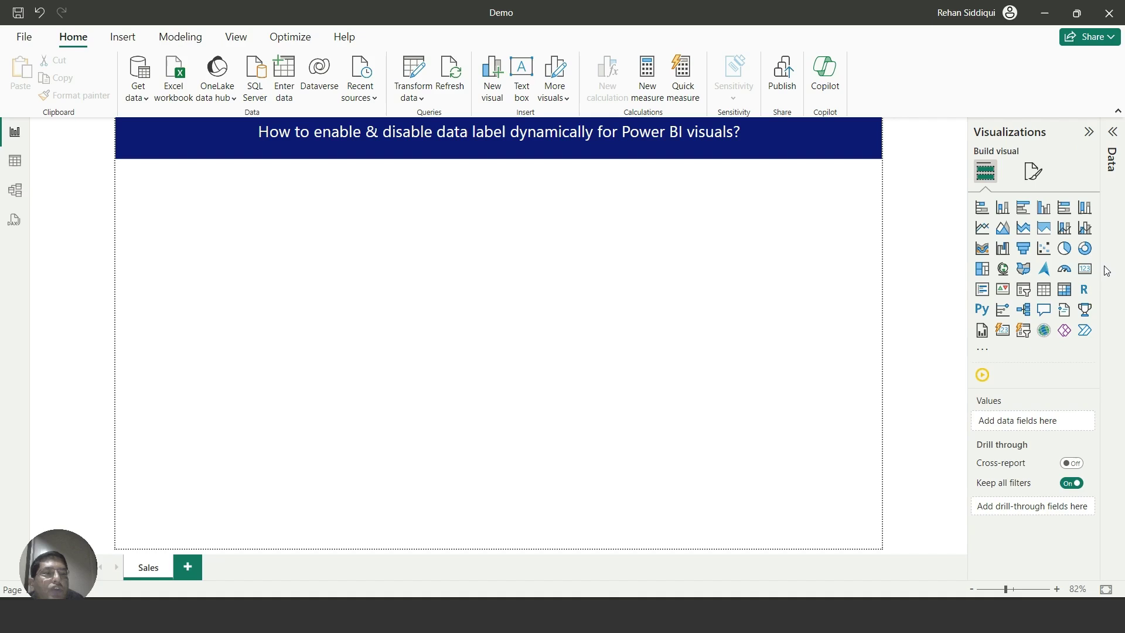
Add a clustered column chart to the report page and place it below the title banner.
{"action": "left_click", "coordinate": [1045, 211]}
{"action": "left_click_drag", "start_coordinate": [499, 313], "coordinate": [504, 415]}
{"action": "left_click_drag", "start_coordinate": [881, 319], "coordinate": [535, 296]}
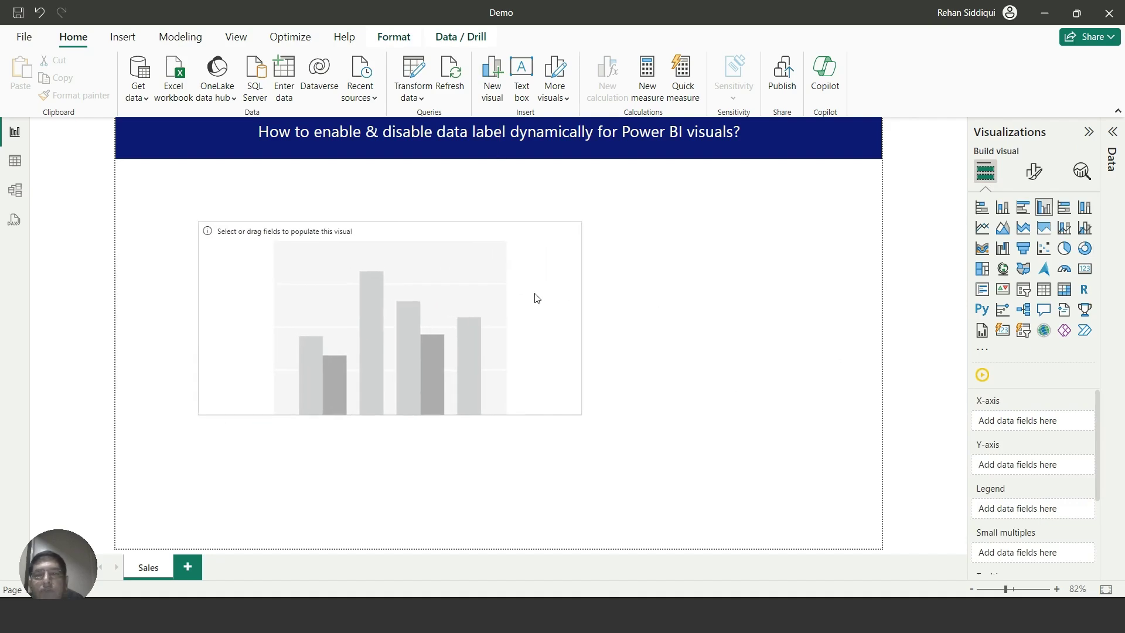
Assign Country to the chart's X-axis and Total Sales to its Y-axis, and enlarge the chart slightly.
{"action": "left_click", "coordinate": [1115, 135]}
{"action": "left_click", "coordinate": [982, 132]}
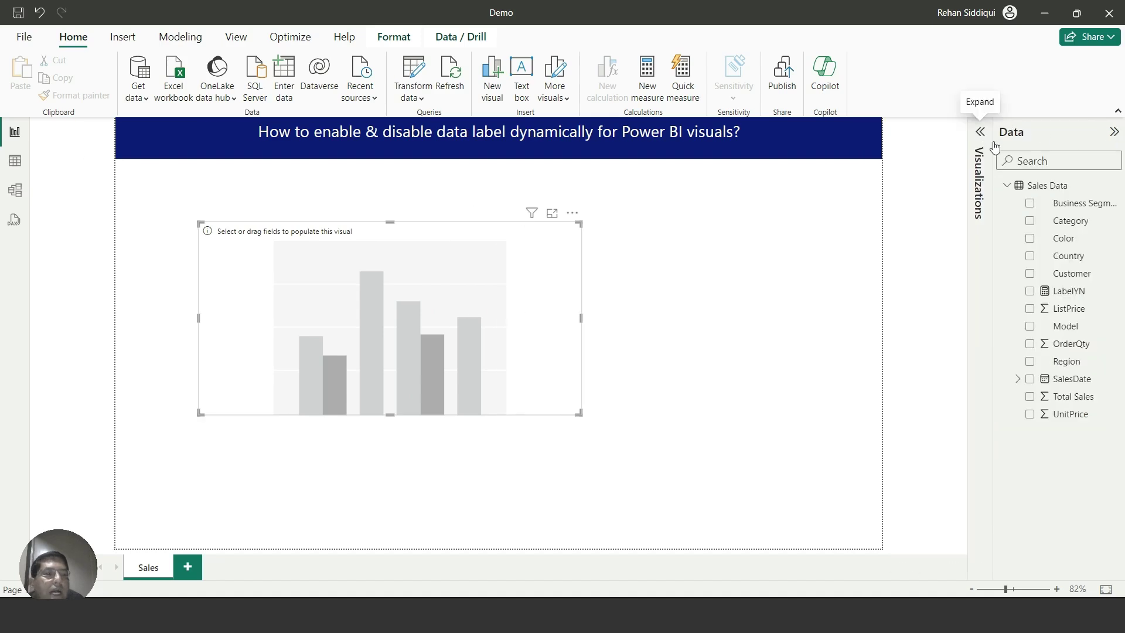
{"action": "left_click", "coordinate": [1074, 275]}
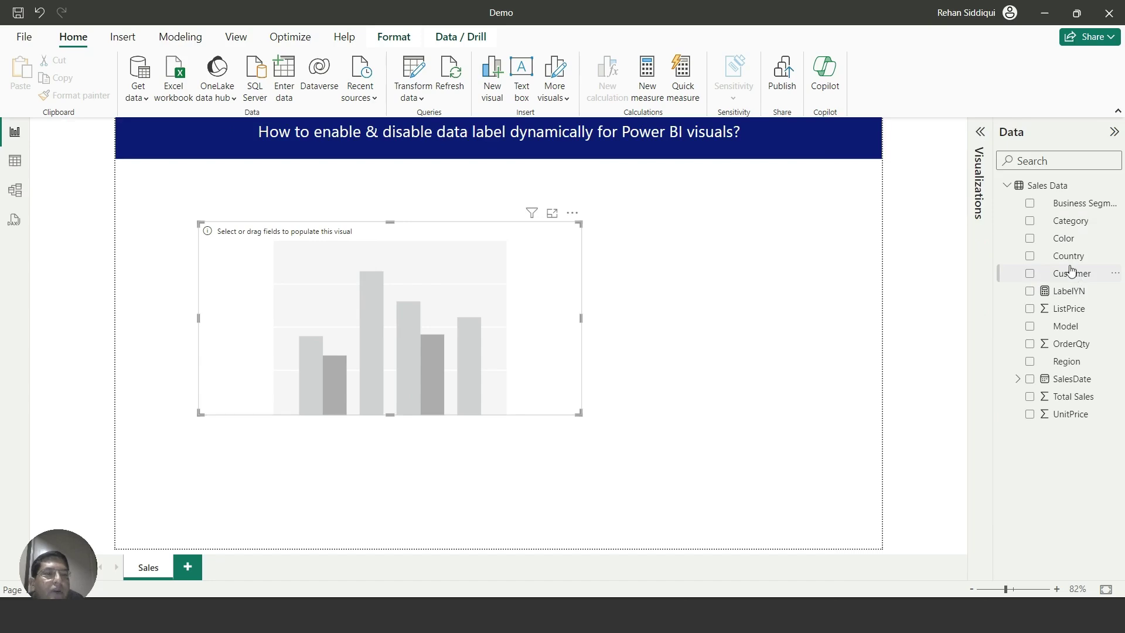
{"action": "left_click", "coordinate": [980, 132]}
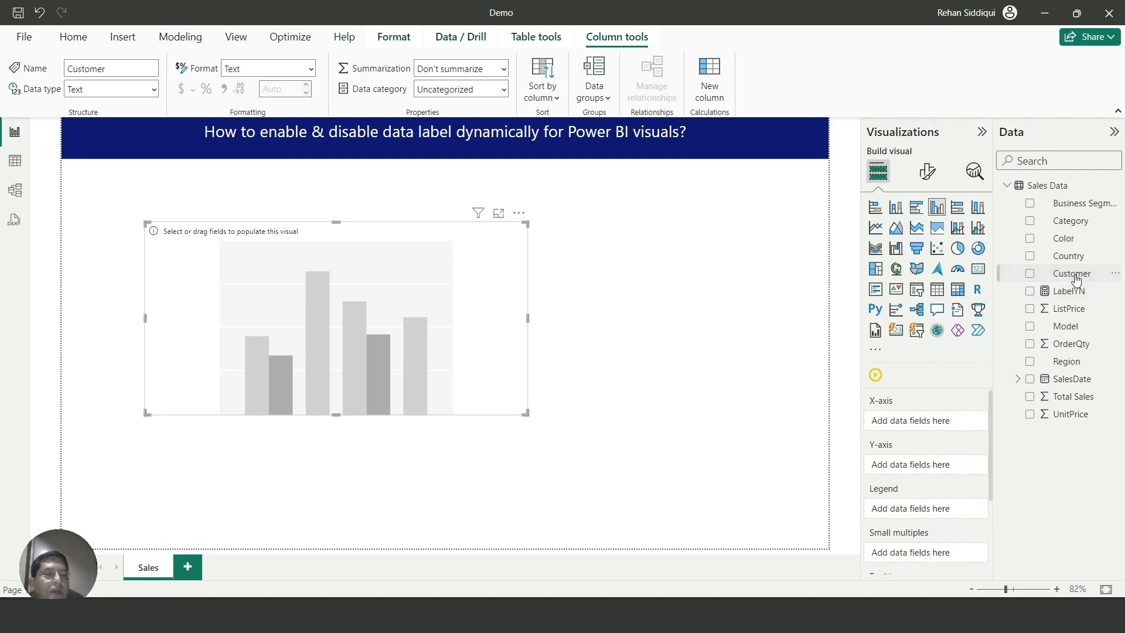
{"action": "left_click_drag", "start_coordinate": [1068, 261], "coordinate": [922, 423]}
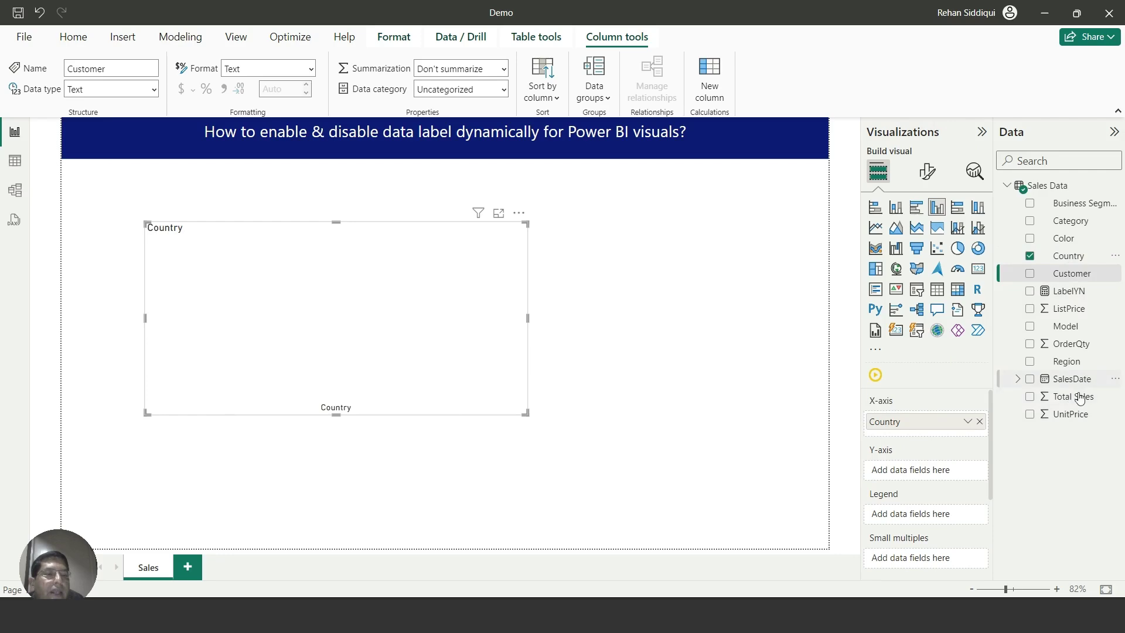
{"action": "left_click_drag", "start_coordinate": [1075, 398], "coordinate": [934, 472]}
{"action": "left_click_drag", "start_coordinate": [525, 414], "coordinate": [564, 438]}
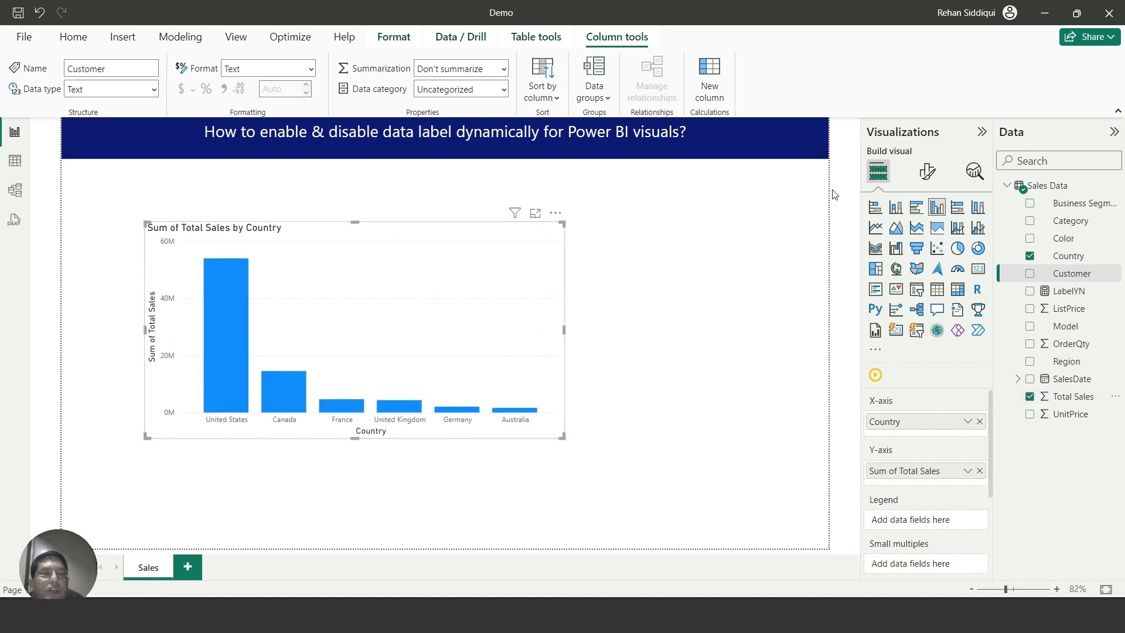
Turn on the chart's data labels and make their values bold with font size 13.
{"action": "left_click", "coordinate": [926, 175]}
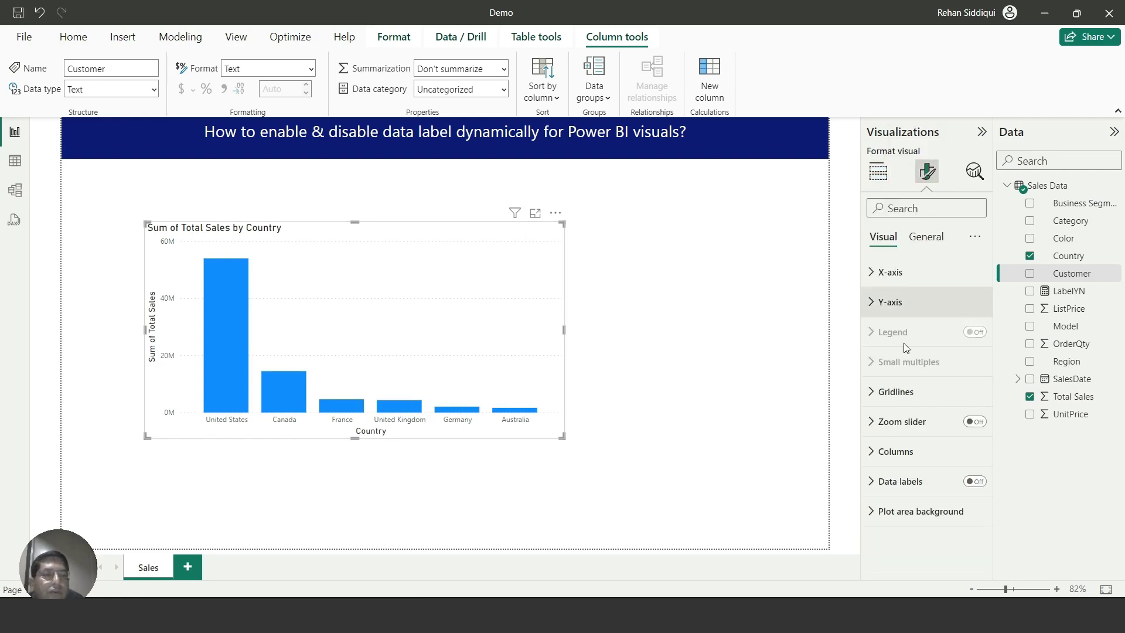
{"action": "left_click", "coordinate": [974, 482]}
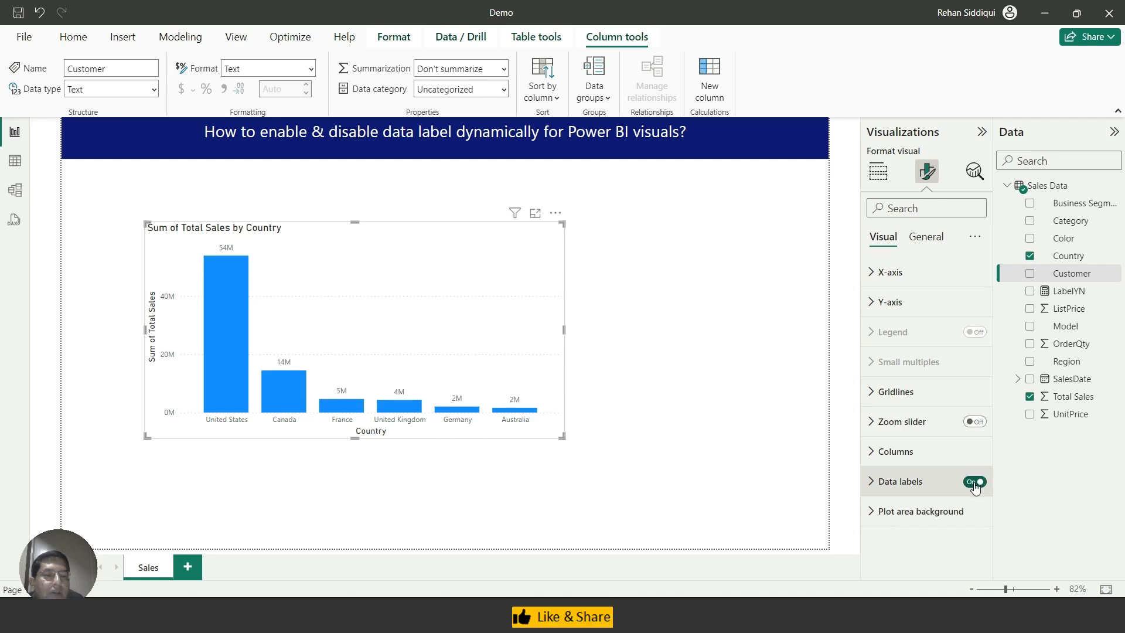
{"action": "left_click", "coordinate": [872, 482]}
{"action": "scroll", "coordinate": [946, 413], "scroll_direction": "down", "scroll_amount": 5}
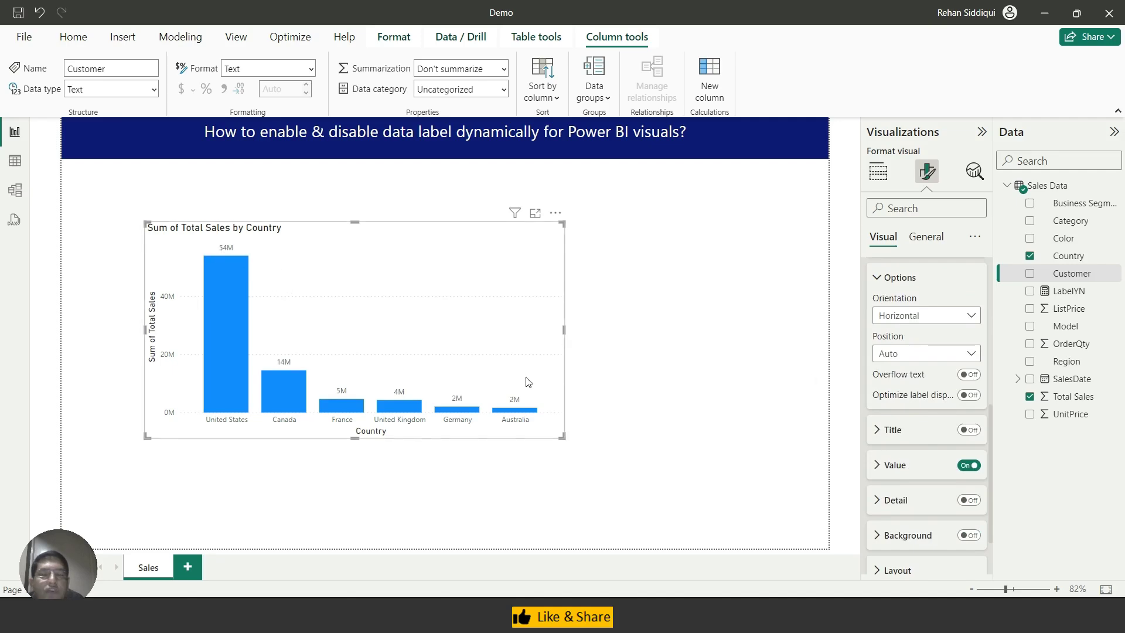
{"action": "left_click", "coordinate": [877, 467]}
{"action": "scroll", "coordinate": [943, 457], "scroll_direction": "down", "scroll_amount": 1}
{"action": "left_click", "coordinate": [979, 407]}
{"action": "left_click", "coordinate": [979, 408]}
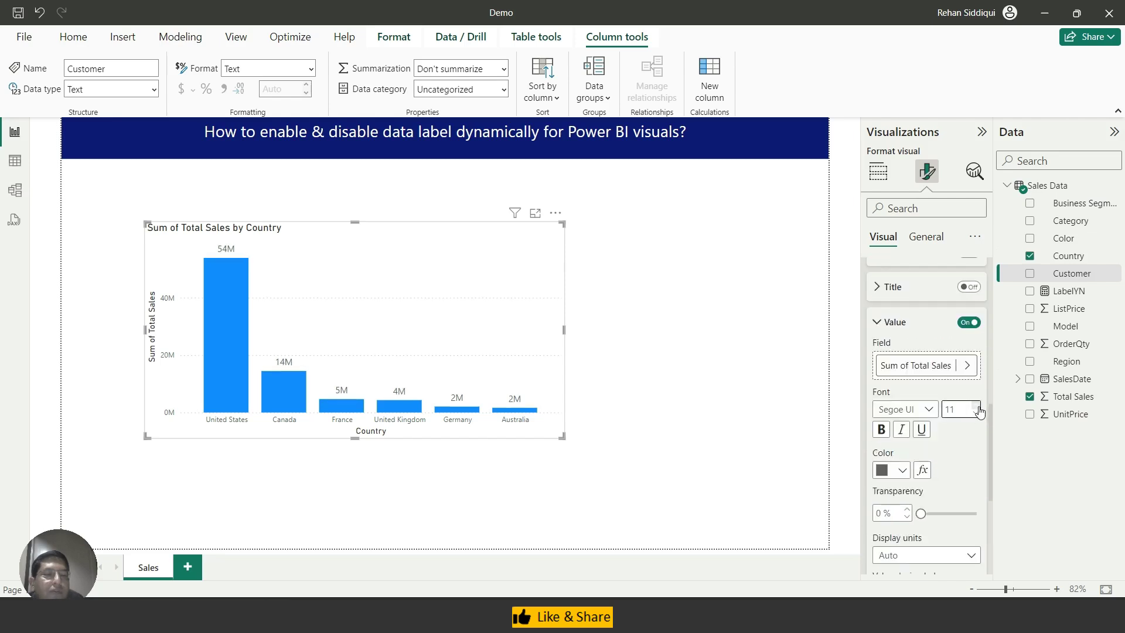
{"action": "left_click", "coordinate": [979, 408]}
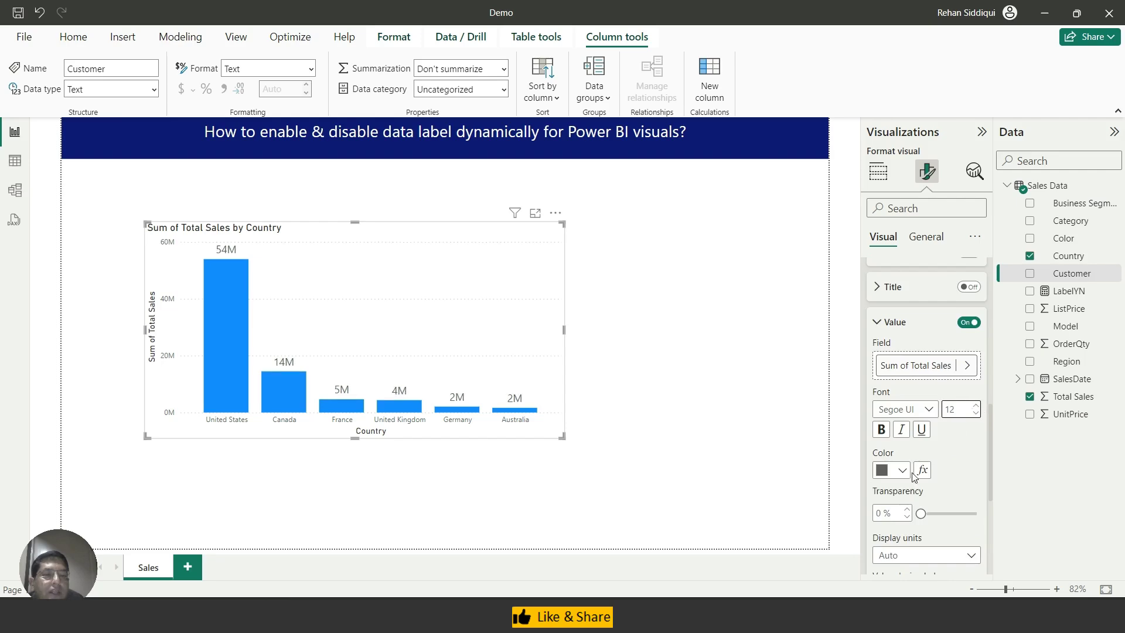
{"action": "left_click", "coordinate": [882, 431]}
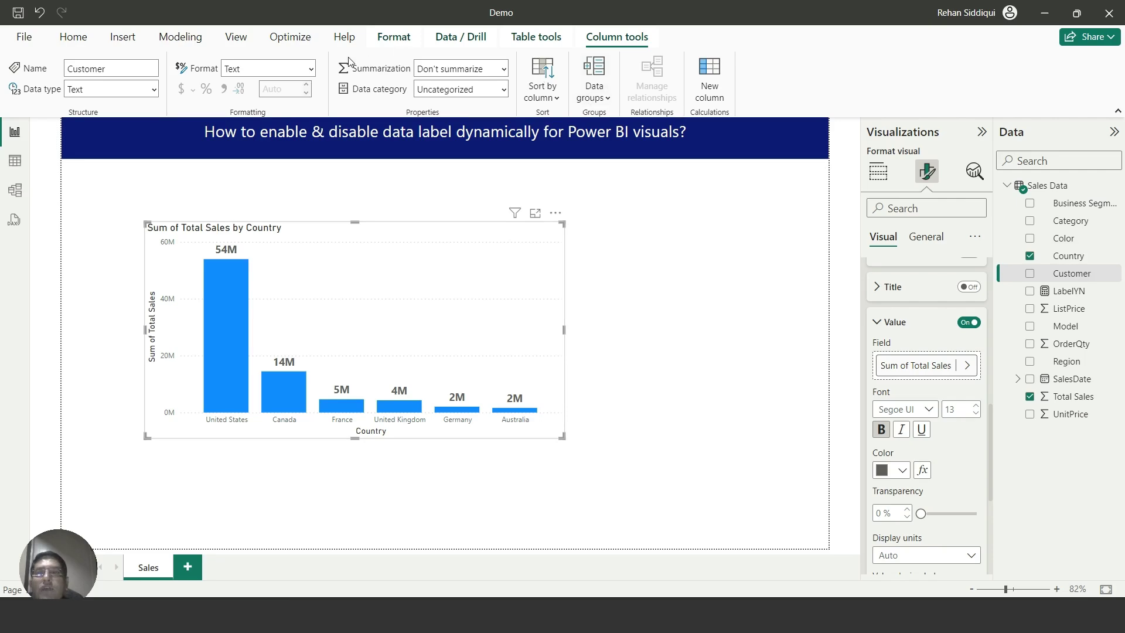
Open the Power Query Editor and start a manually entered table named Date Label.
{"action": "left_click", "coordinate": [73, 36]}
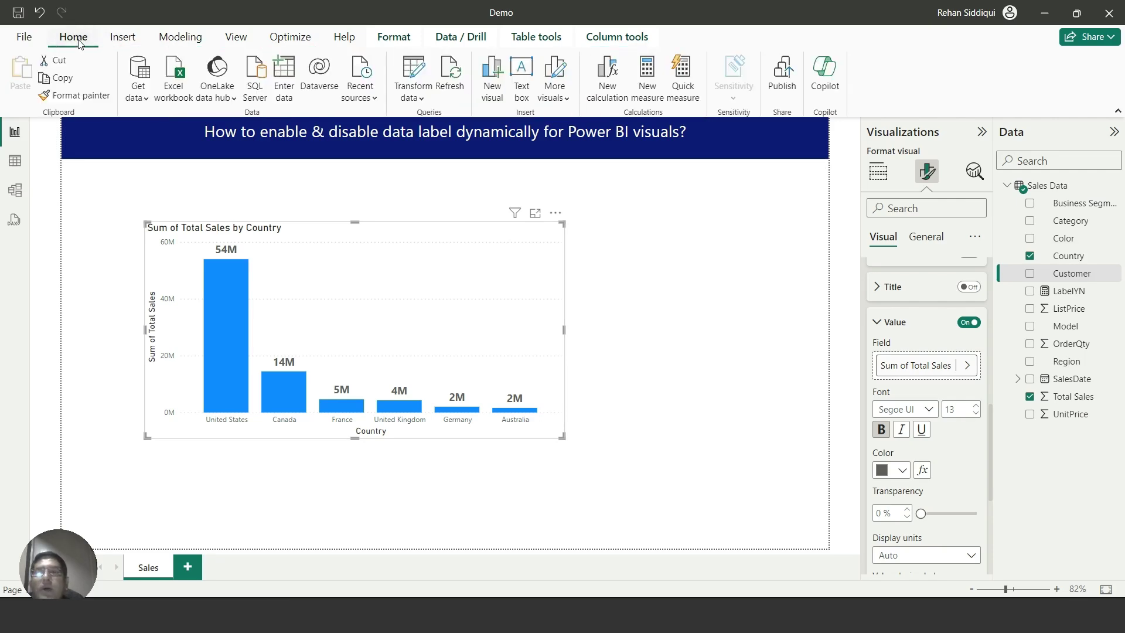
{"action": "left_click", "coordinate": [423, 99]}
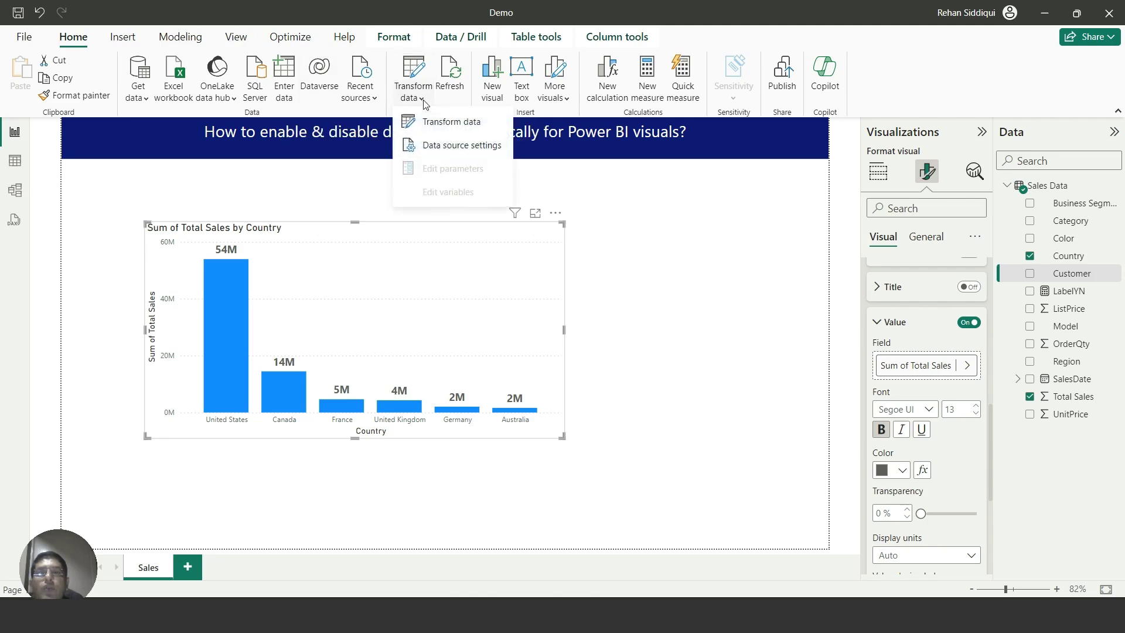
{"action": "left_click", "coordinate": [447, 123]}
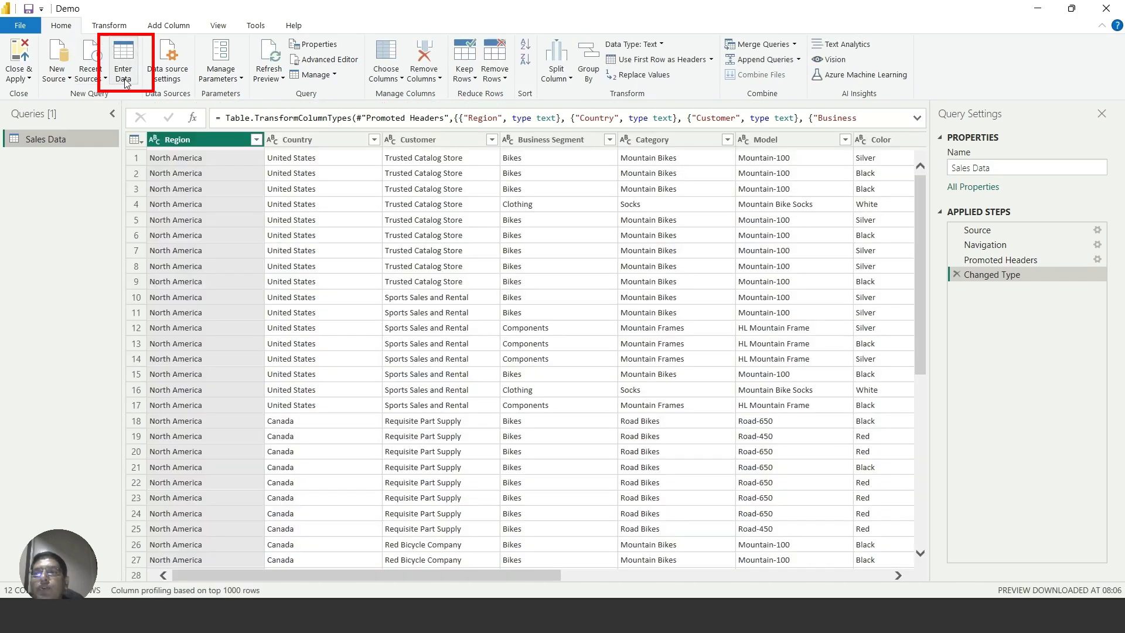
{"action": "left_click", "coordinate": [125, 82]}
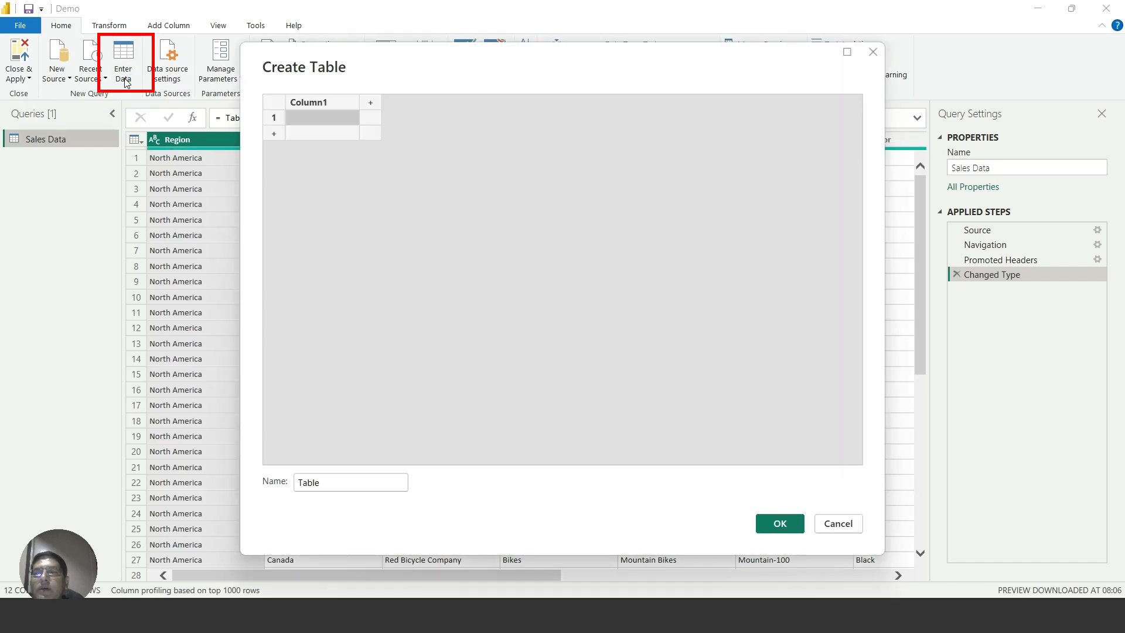
{"action": "double_click", "coordinate": [334, 482]}
{"action": "type", "text": "Date lab"}
{"action": "key", "text": "BackSpace"}
{"action": "key", "text": "BackSpace"}
{"action": "key", "text": "BackSpace"}
{"action": "type", "text": "Lab"}
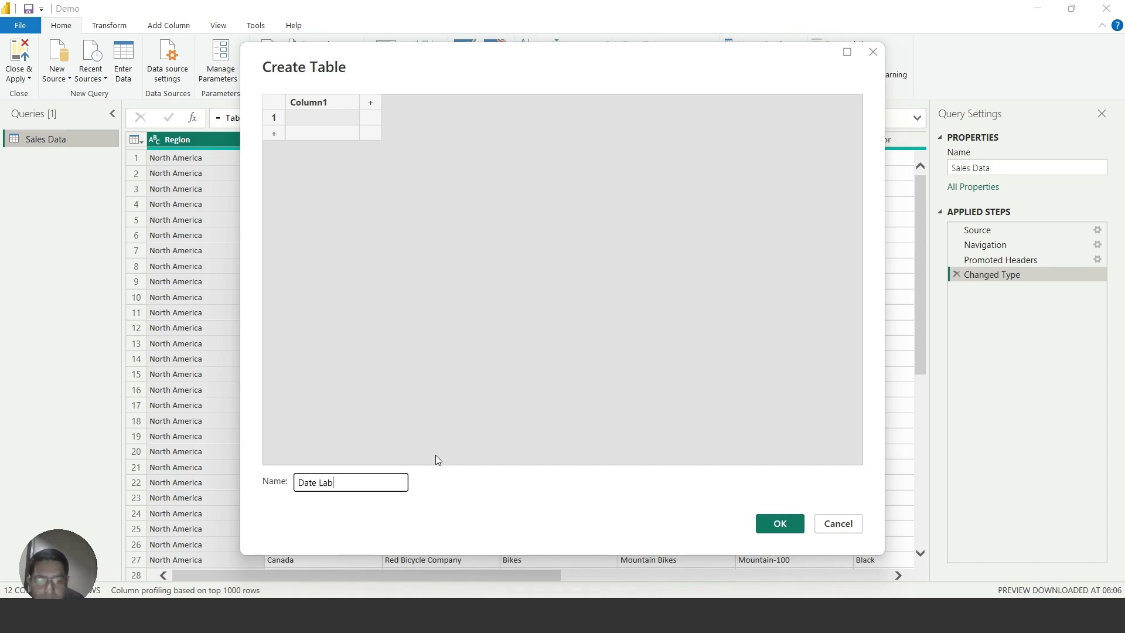
{"action": "type", "text": "el"}
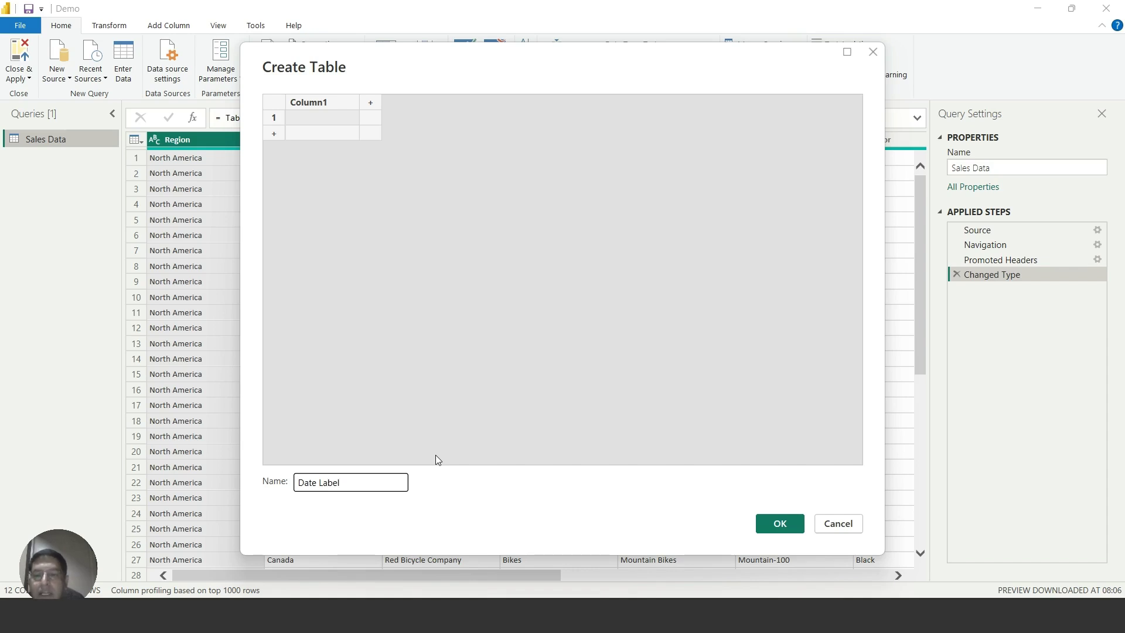
Name the new table's column Is Label, enter the rows Yes and No, and create the table.
{"action": "double_click", "coordinate": [318, 103]}
{"action": "key", "text": "BackSpace"}
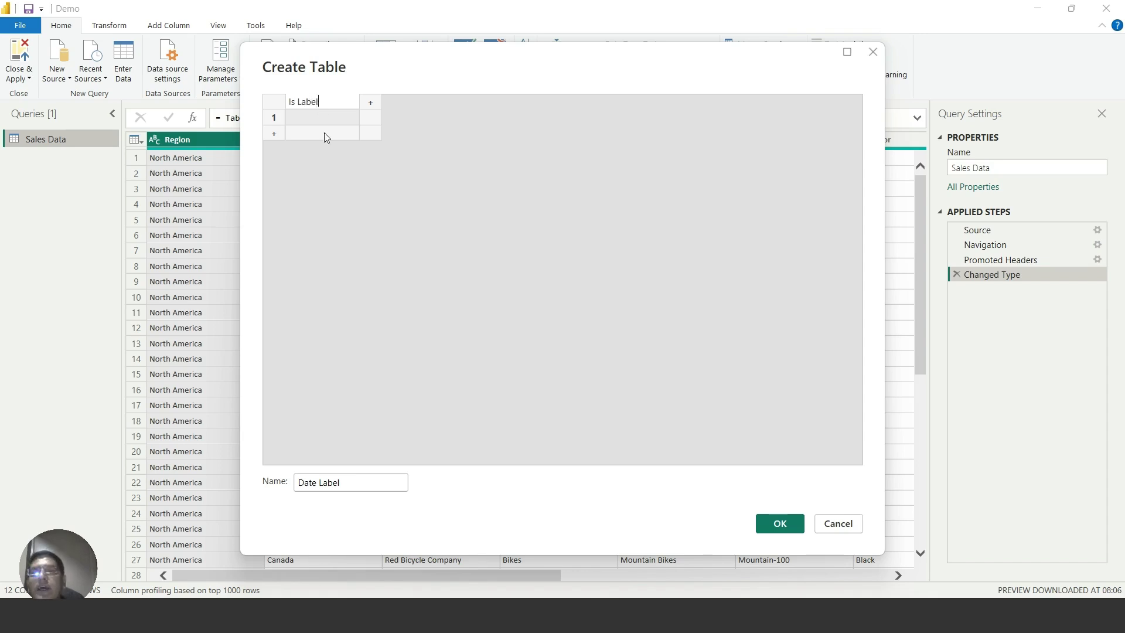
{"action": "left_click", "coordinate": [321, 117]}
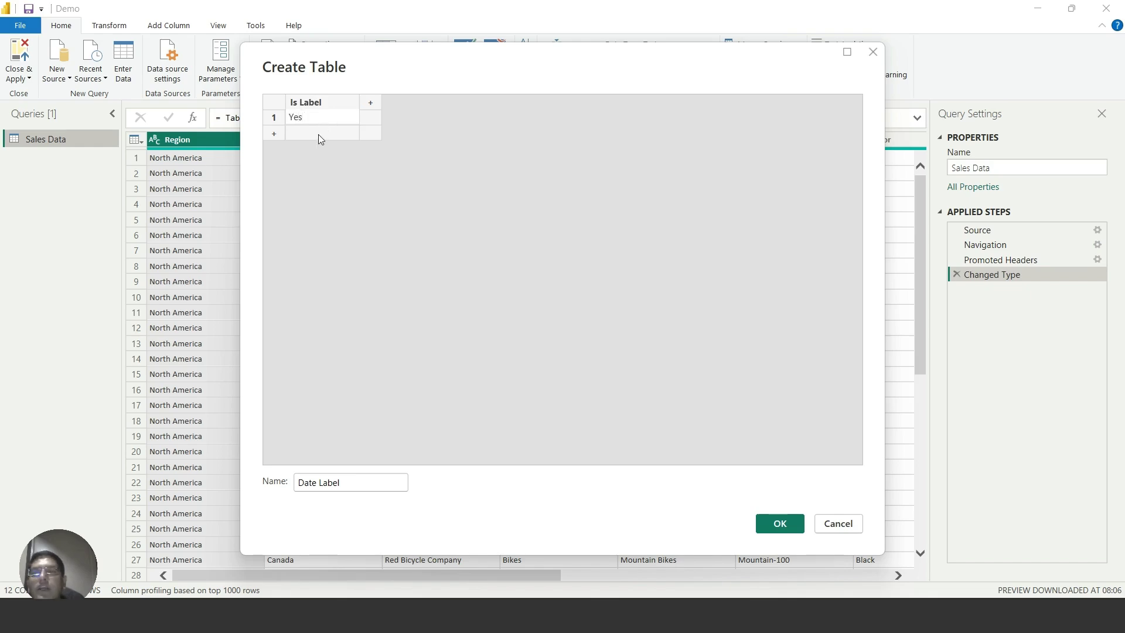
{"action": "left_click", "coordinate": [317, 133]}
{"action": "type", "text": "No"}
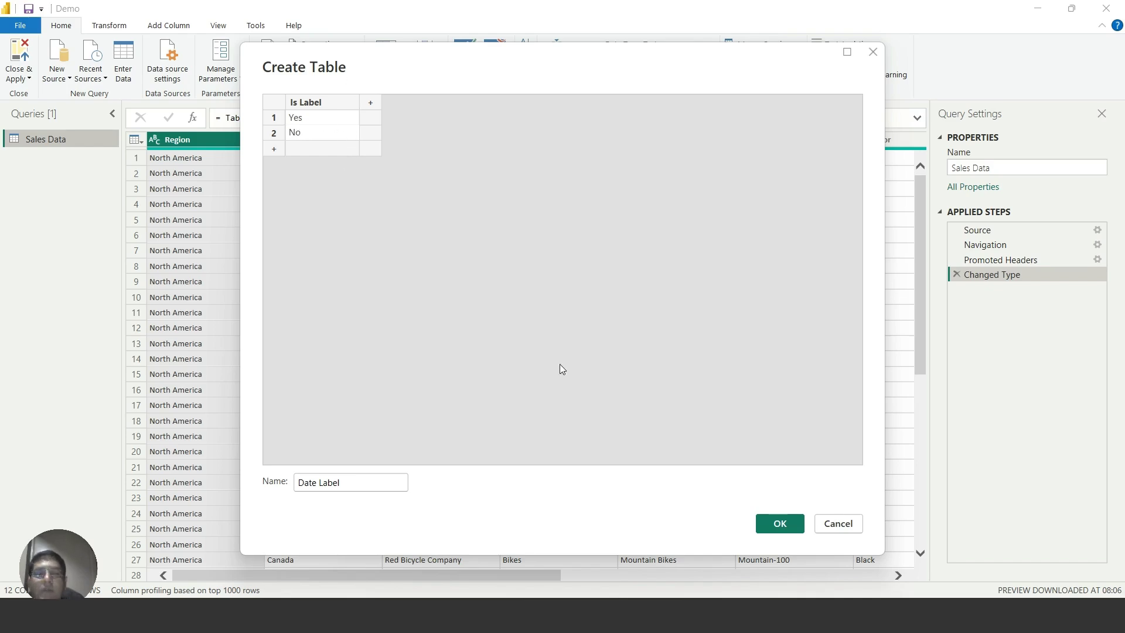
{"action": "left_click", "coordinate": [779, 523]}
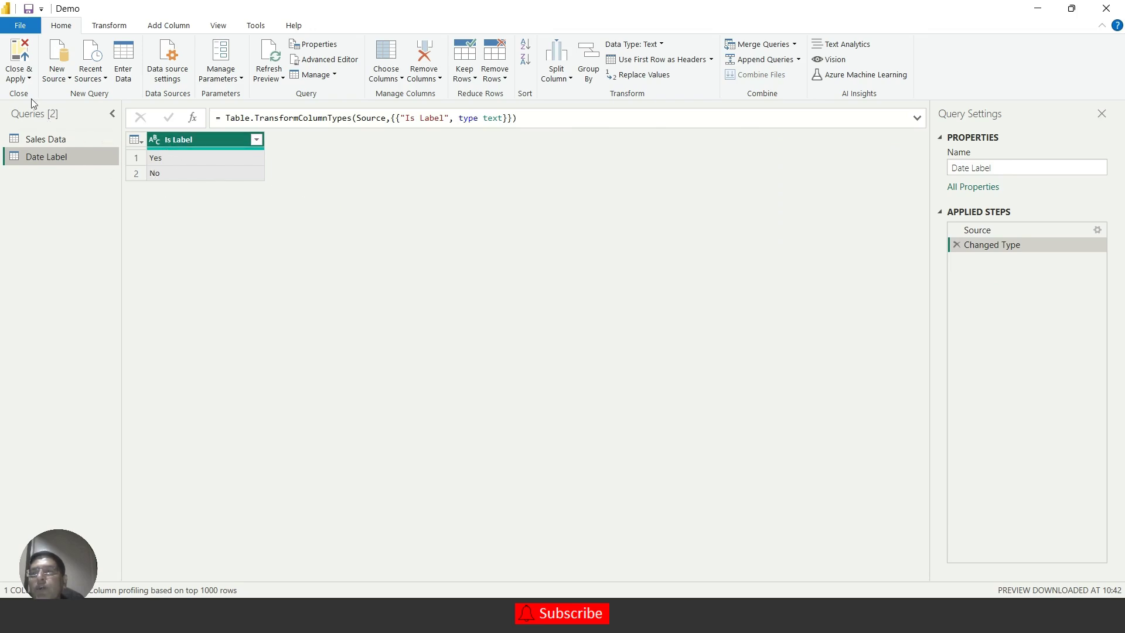
Close and apply the query changes, and expand the Date Label table to show its field.
{"action": "left_click", "coordinate": [27, 79]}
{"action": "key", "text": "Escape"}
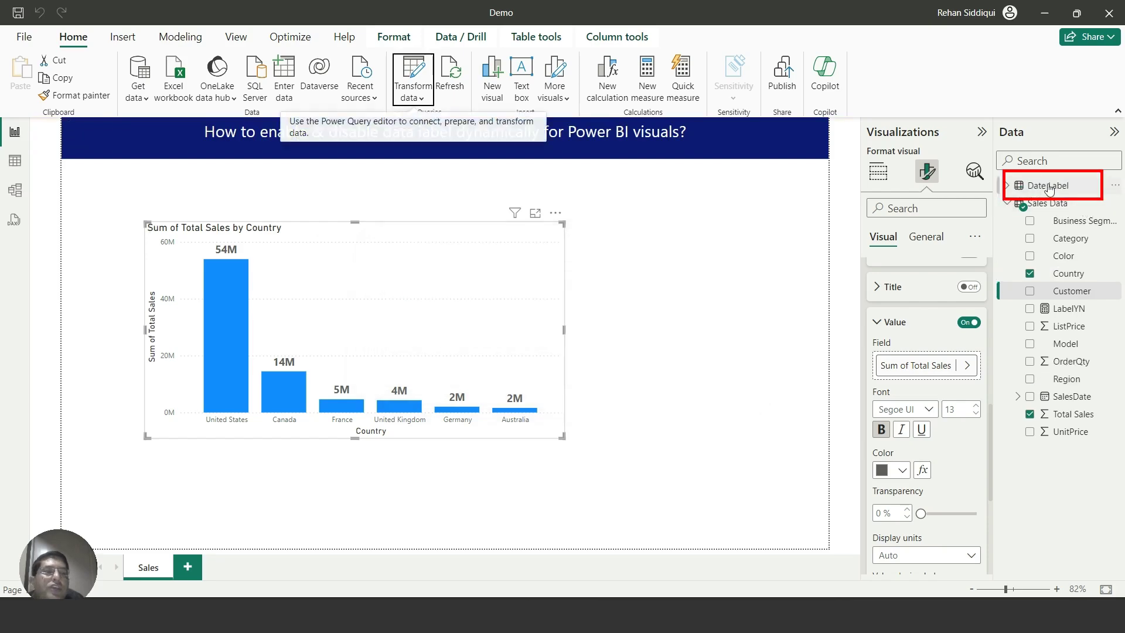
{"action": "mouse_move", "coordinate": [1034, 192]}
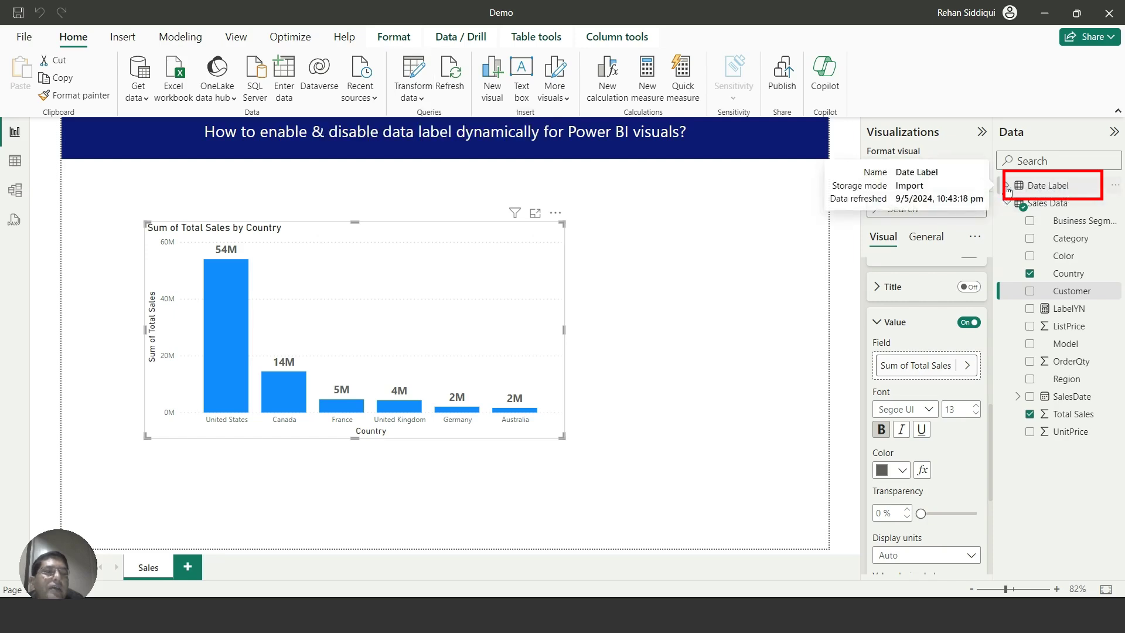
{"action": "left_click", "coordinate": [1007, 186]}
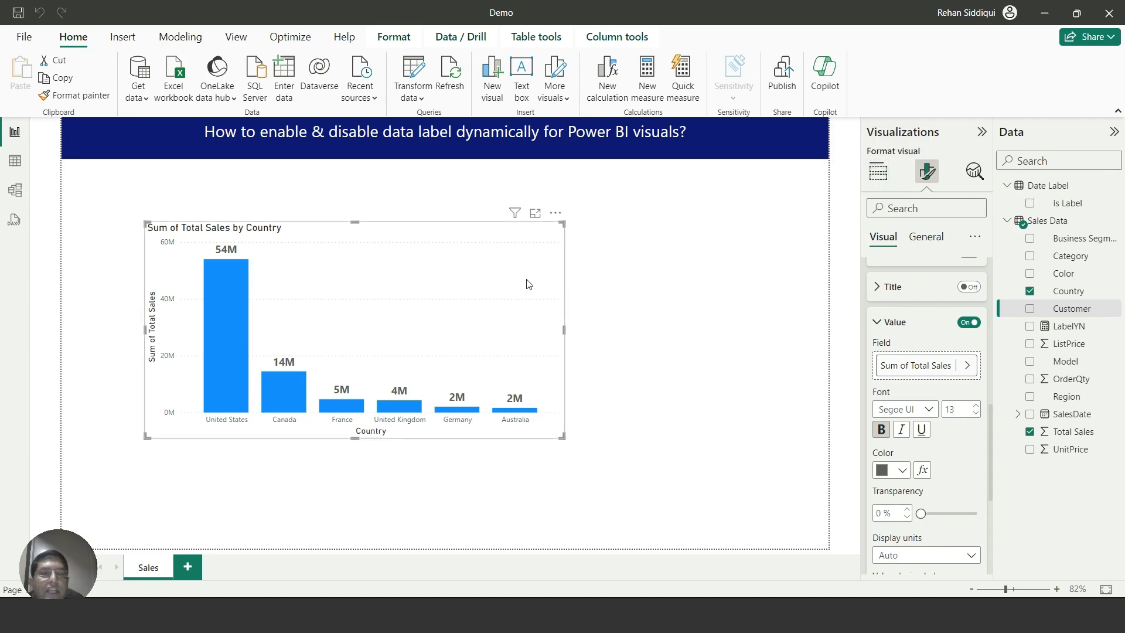
Set the color of the chart's data label values to white.
{"action": "scroll", "coordinate": [939, 349], "scroll_direction": "up", "scroll_amount": 8}
{"action": "scroll", "coordinate": [931, 355], "scroll_direction": "down", "scroll_amount": 8}
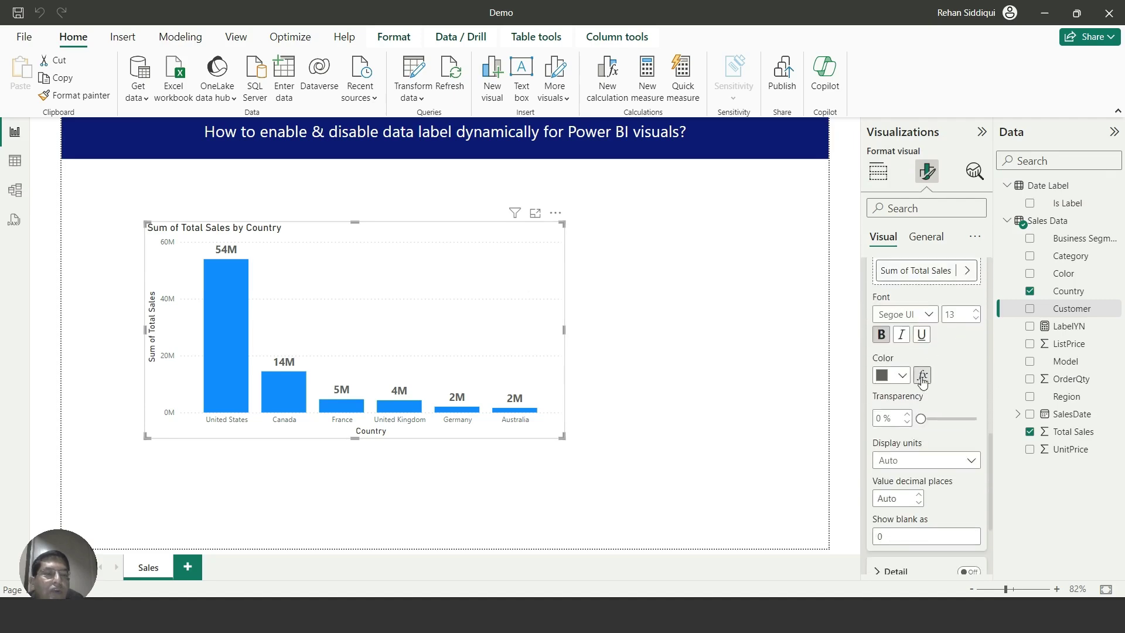
{"action": "left_click", "coordinate": [902, 378]}
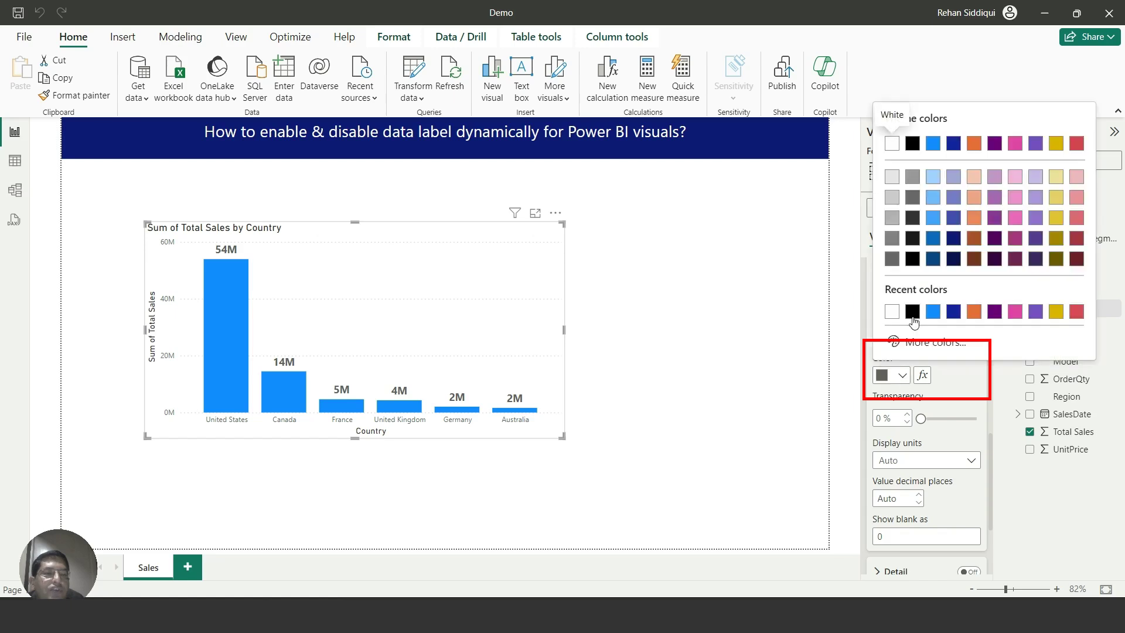
{"action": "left_click", "coordinate": [892, 313]}
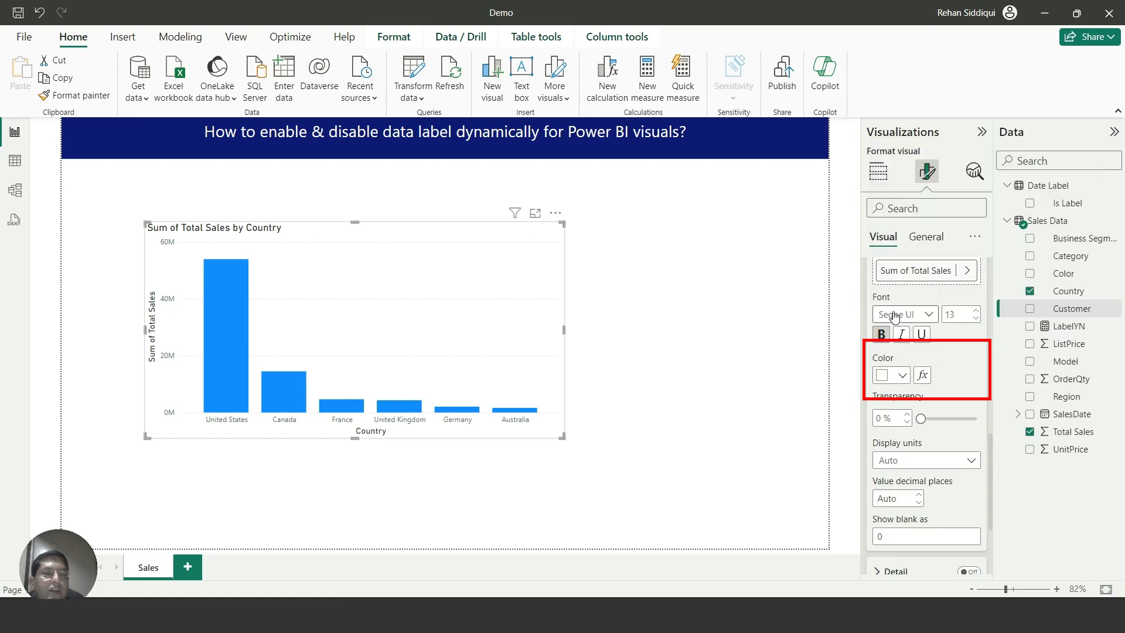
Copy the white label color's hex code #FFFFFF into a new Notepad note, and return to the report with the color picker closed.
{"action": "left_click", "coordinate": [904, 376]}
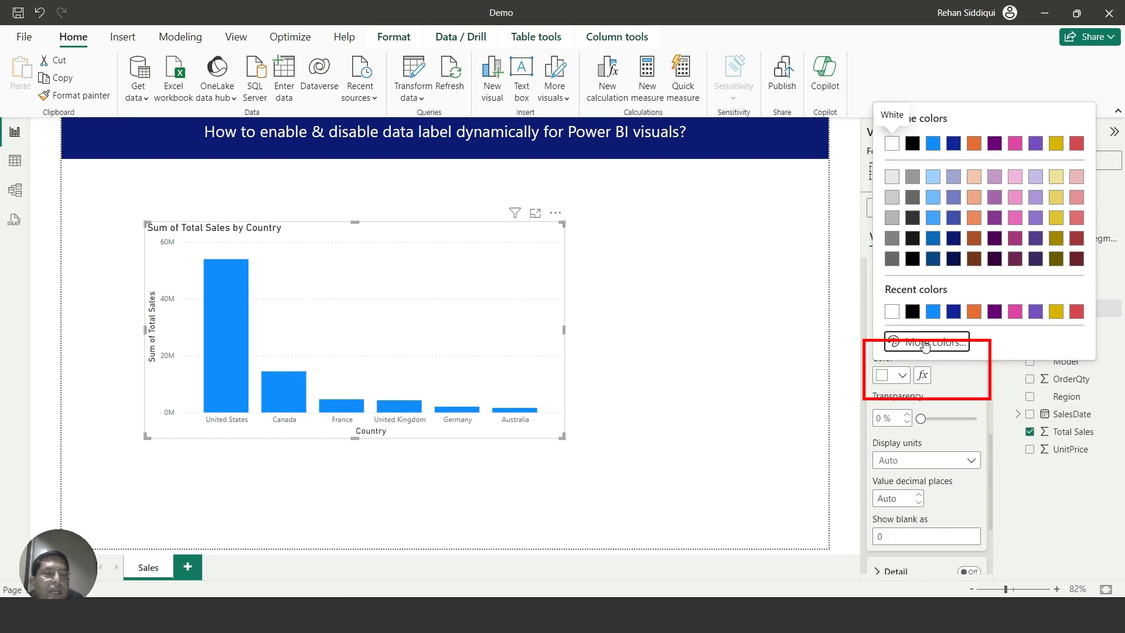
{"action": "left_click", "coordinate": [925, 343]}
{"action": "key", "text": "ctrl+c"}
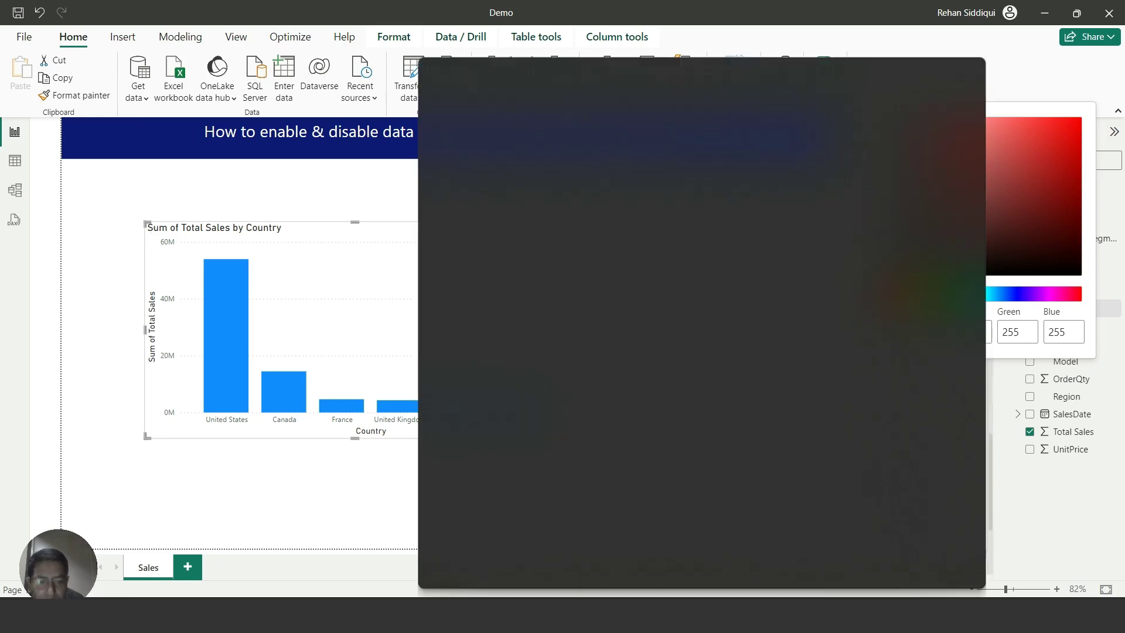
{"action": "type", "text": "no"}
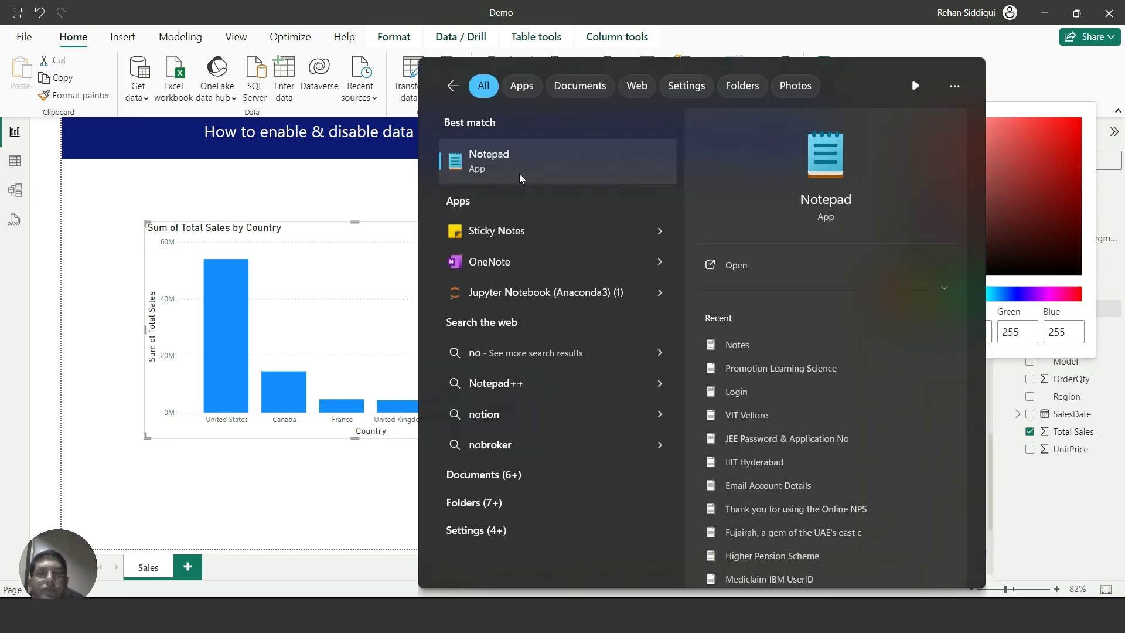
{"action": "left_click", "coordinate": [519, 173]}
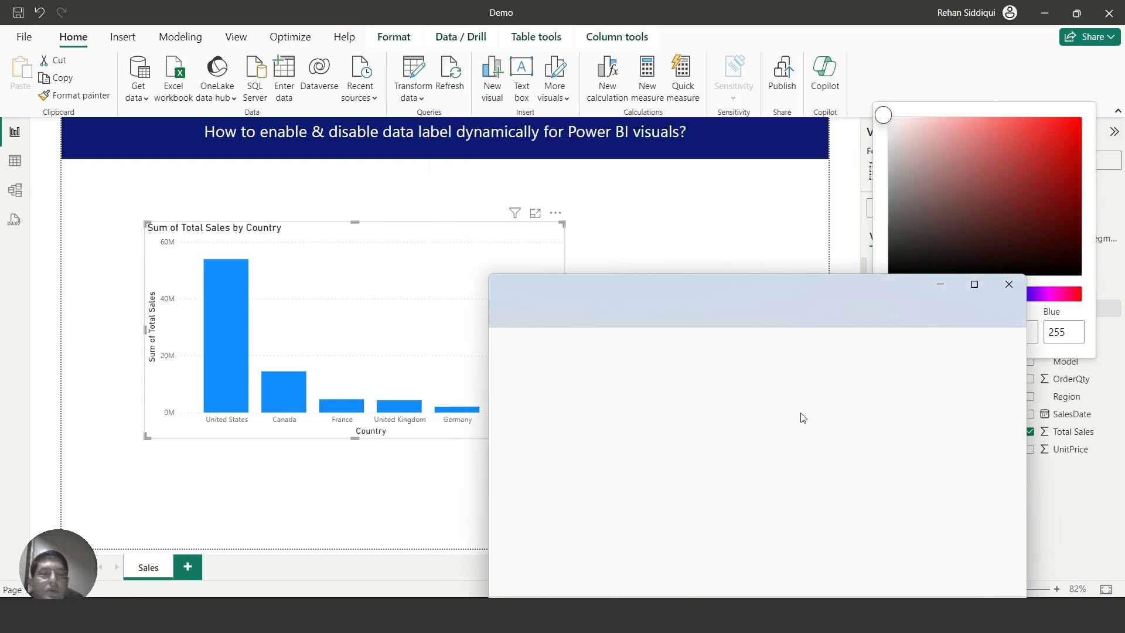
{"action": "key", "text": "ctrl+v"}
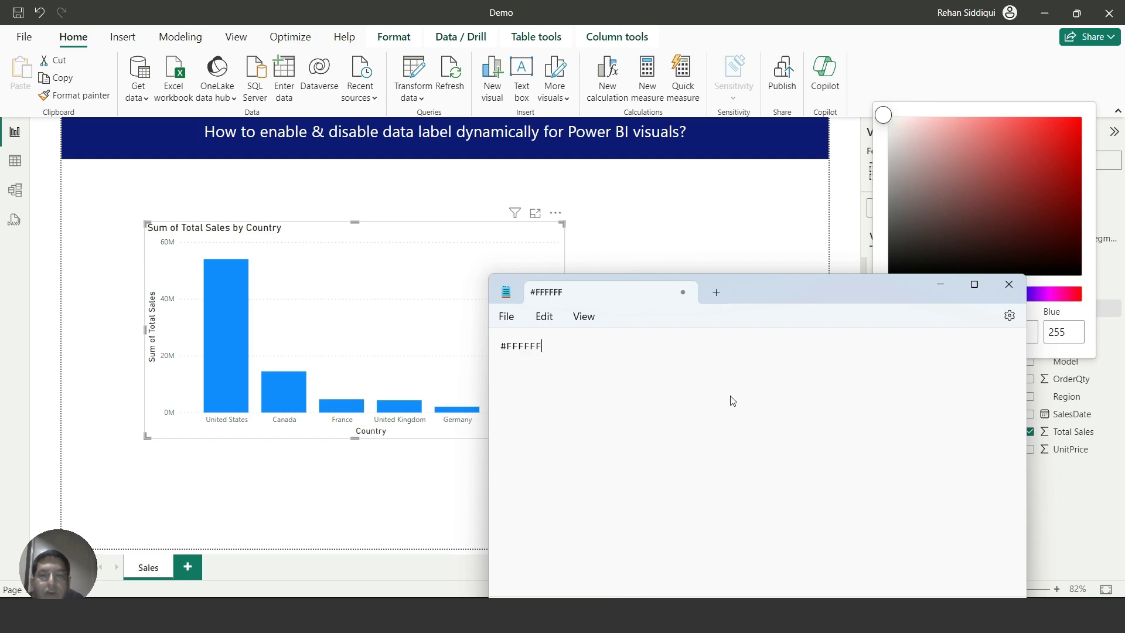
{"action": "left_click", "coordinate": [940, 290]}
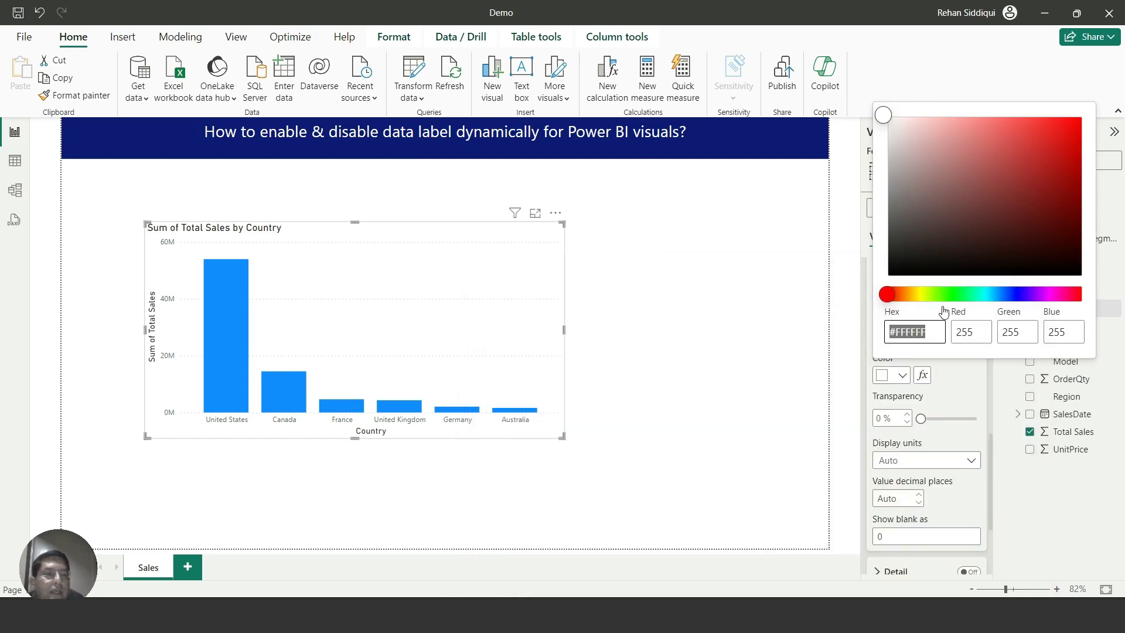
{"action": "left_click_drag", "start_coordinate": [887, 294], "coordinate": [1033, 302]}
{"action": "left_click", "coordinate": [964, 387]}
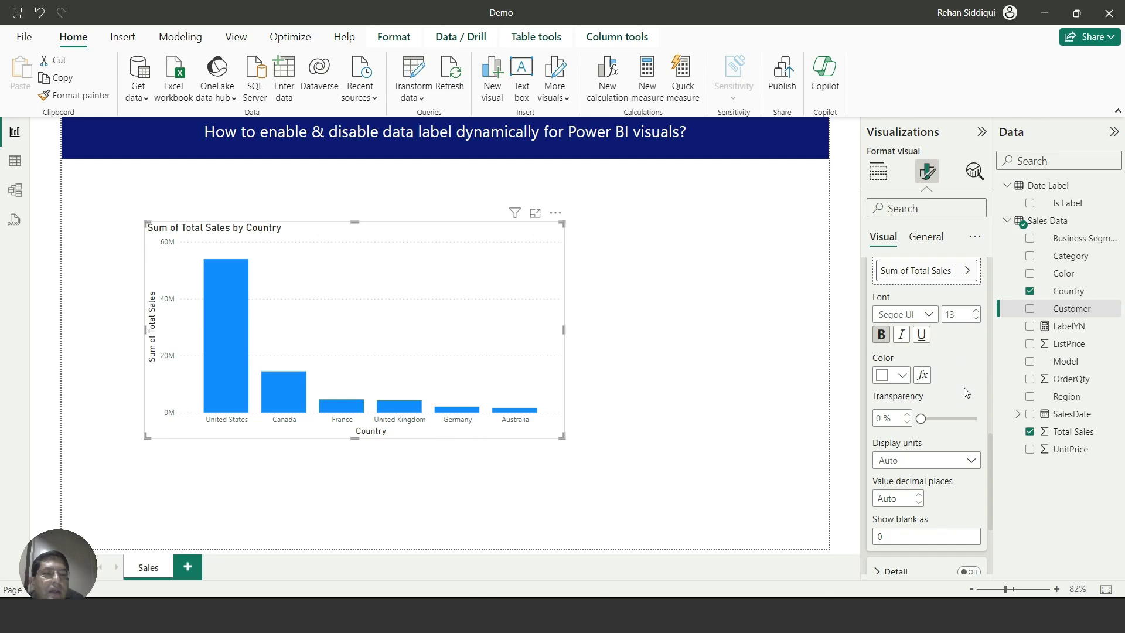
Recolor the chart's data label values, first dark blue #0e1a77 and finally dark purple #573B92.
{"action": "left_click", "coordinate": [902, 375]}
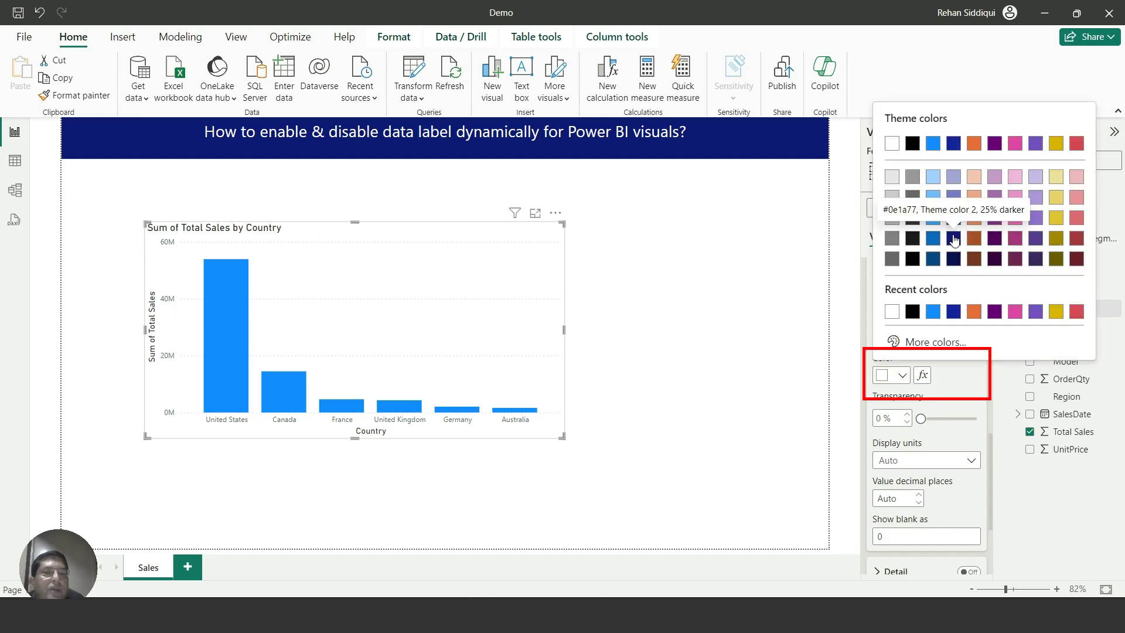
{"action": "left_click", "coordinate": [953, 238]}
{"action": "left_click", "coordinate": [904, 377]}
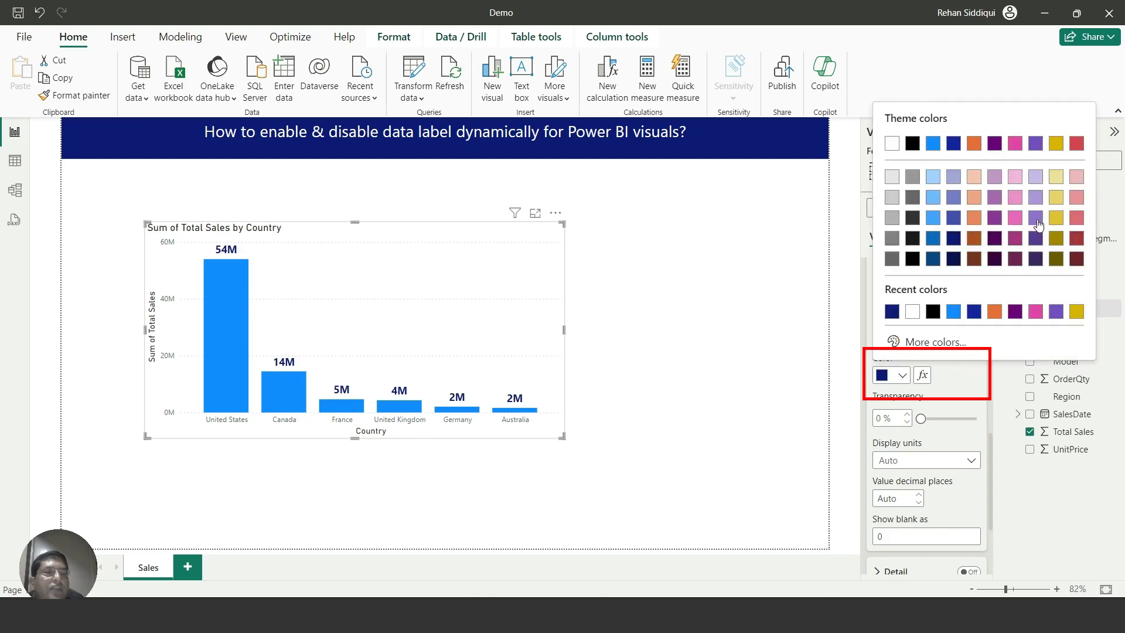
{"action": "left_click", "coordinate": [1036, 239]}
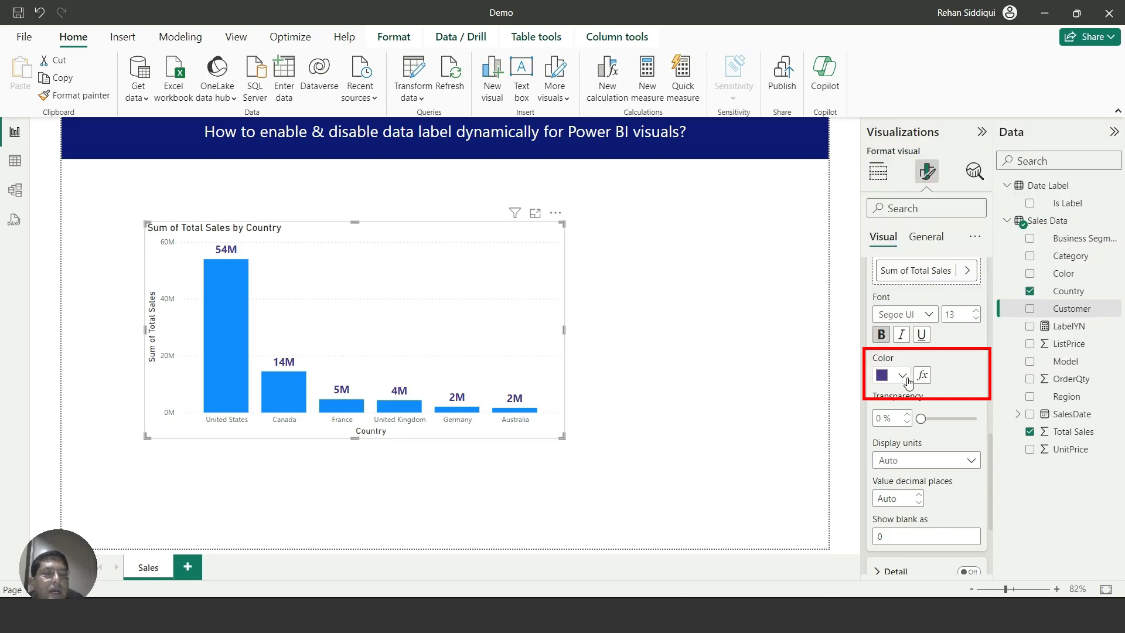
Copy the purple label color's hex code #573B92 onto a new line of the Notepad note, and return to the report.
{"action": "left_click", "coordinate": [903, 376]}
{"action": "left_click", "coordinate": [935, 341]}
{"action": "key", "text": "ctrl+c"}
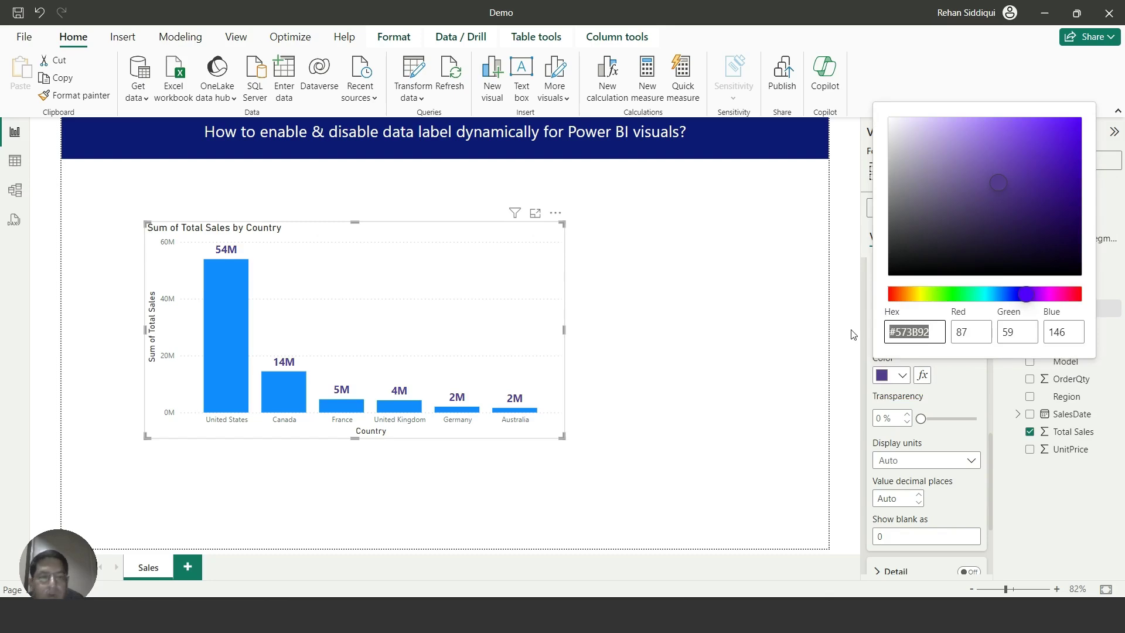
{"action": "key", "text": "alt+Tab"}
{"action": "key", "text": "Return"}
{"action": "key", "text": "ctrl+v"}
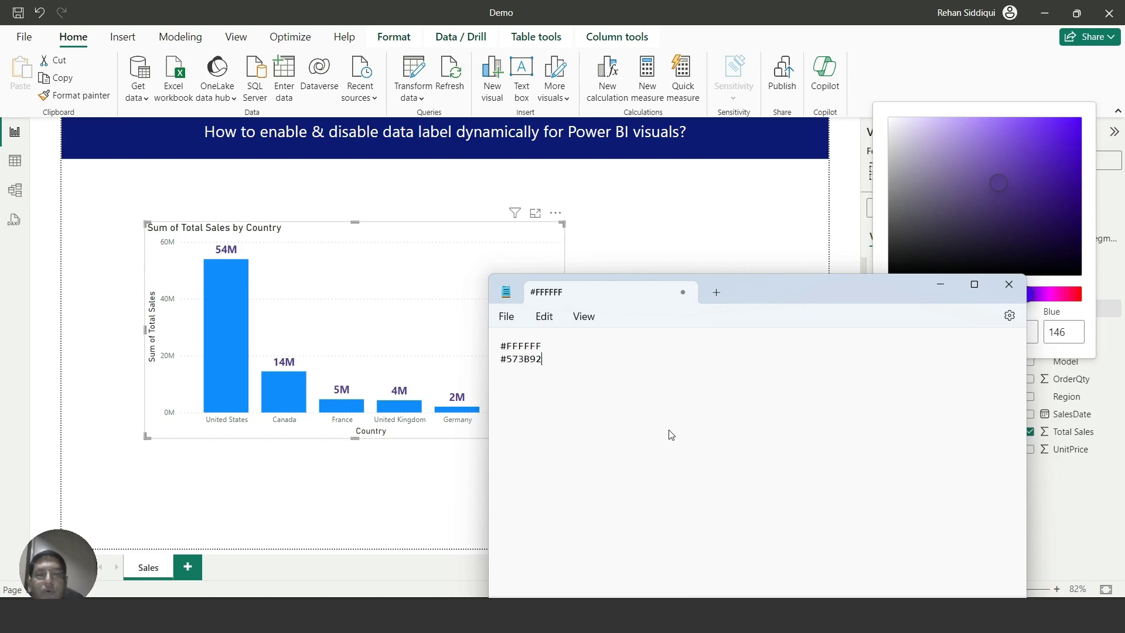
{"action": "left_click", "coordinate": [938, 287]}
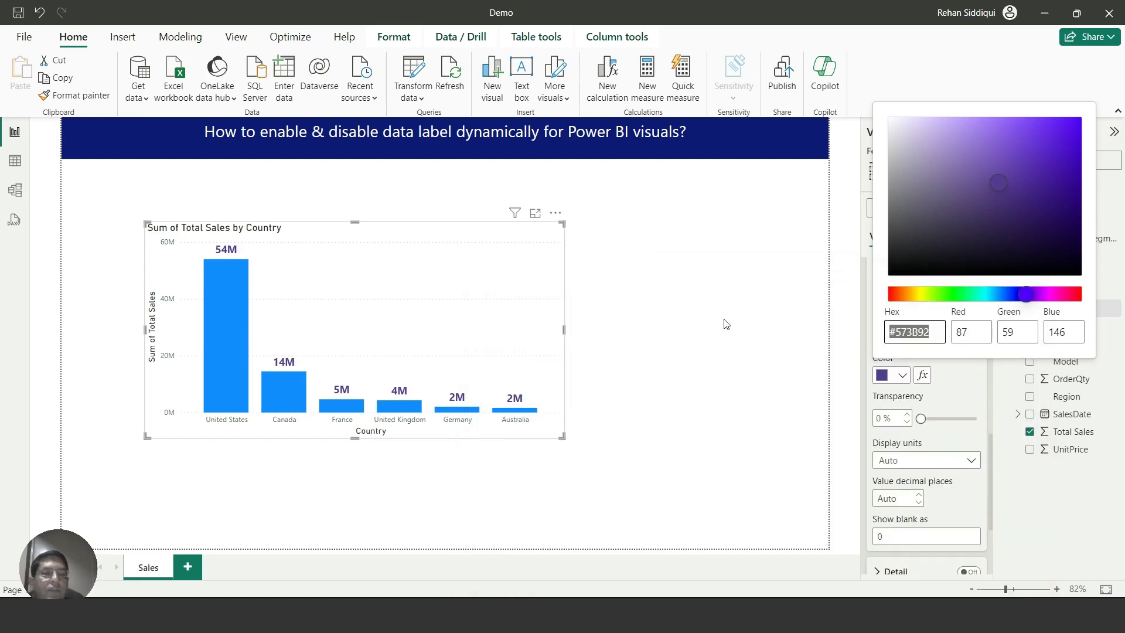
Set the color of the chart's data label values to light orange.
{"action": "left_click", "coordinate": [955, 383]}
{"action": "left_click", "coordinate": [903, 375]}
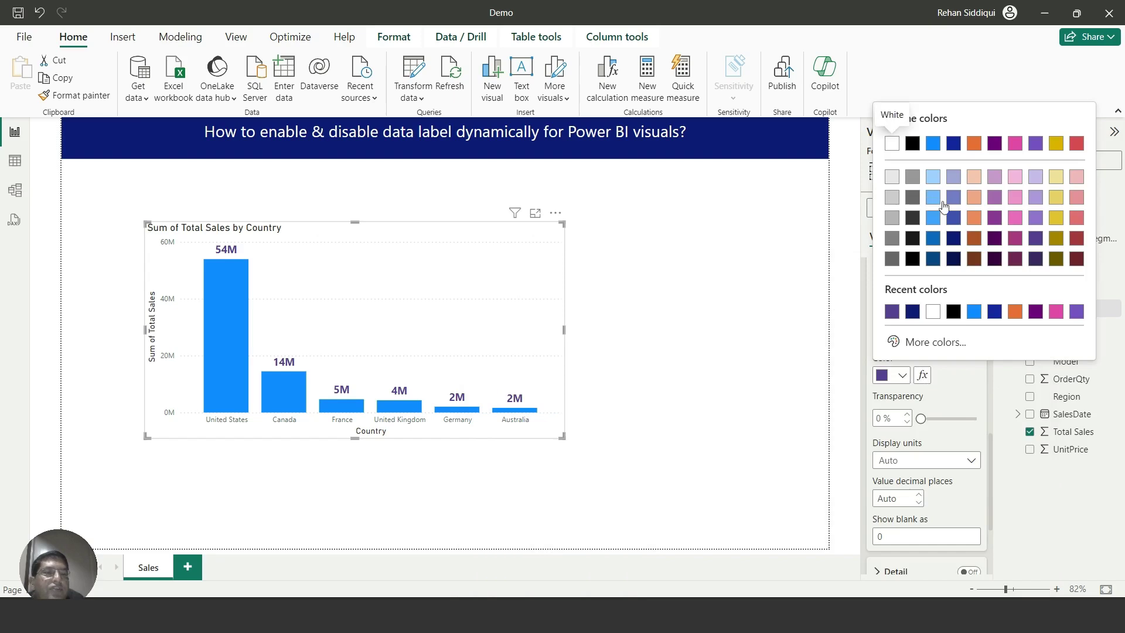
{"action": "left_click", "coordinate": [975, 198]}
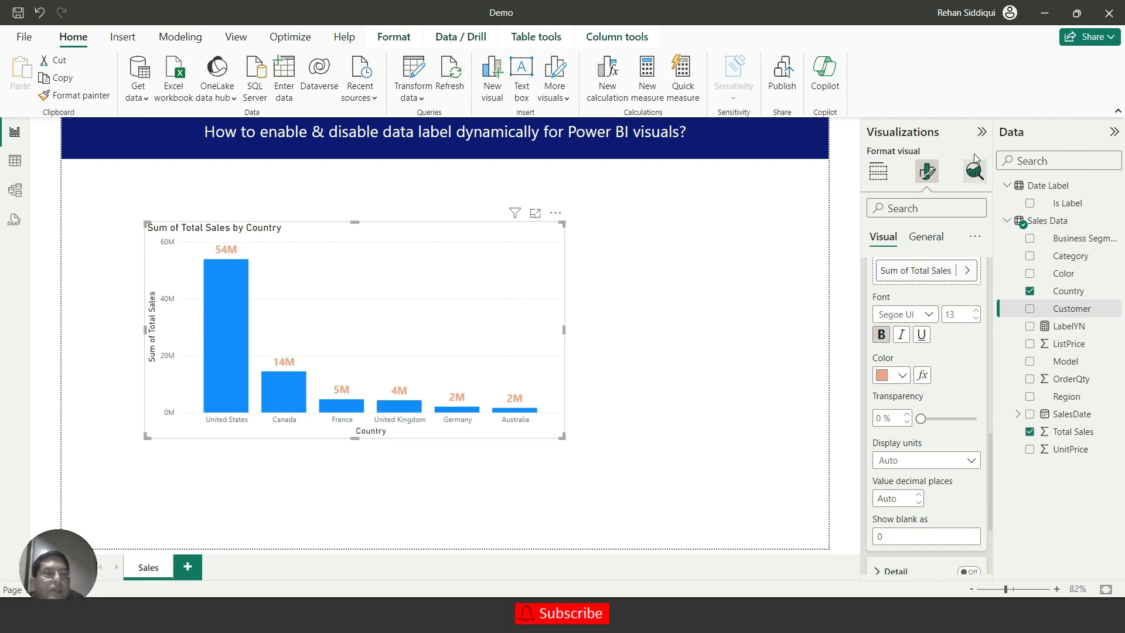
{"action": "left_click", "coordinate": [981, 134]}
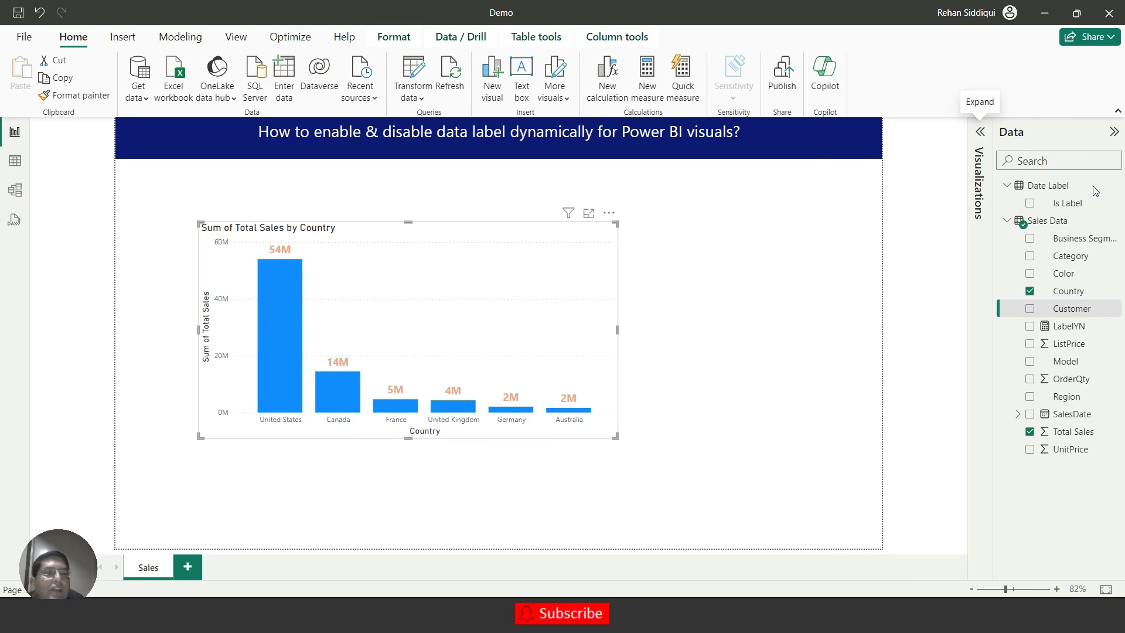
{"action": "right_click", "coordinate": [1070, 205]}
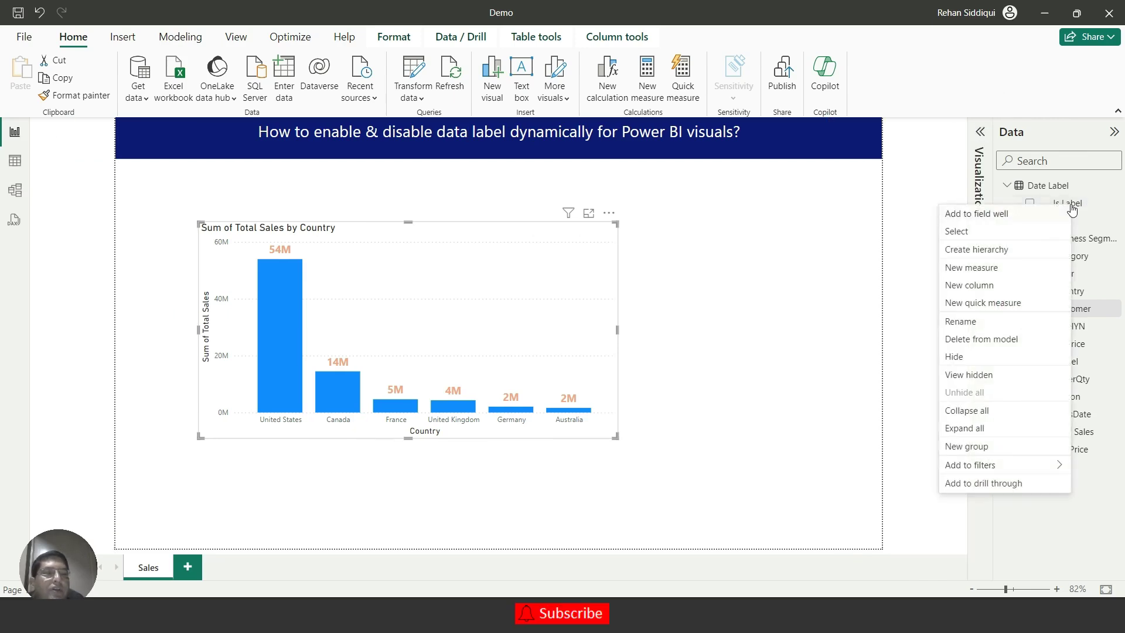
{"action": "left_click", "coordinate": [748, 239]}
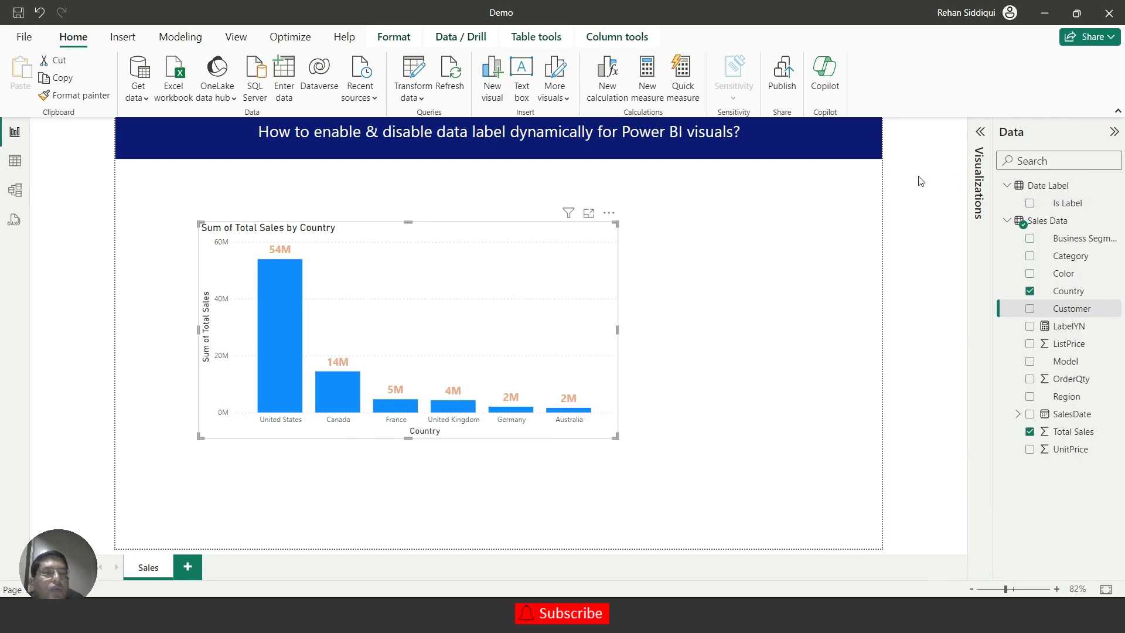
{"action": "left_click", "coordinate": [980, 132]}
Add a narrow slicer on the Is Label field in the empty space beside the column chart.
{"action": "left_click", "coordinate": [879, 174]}
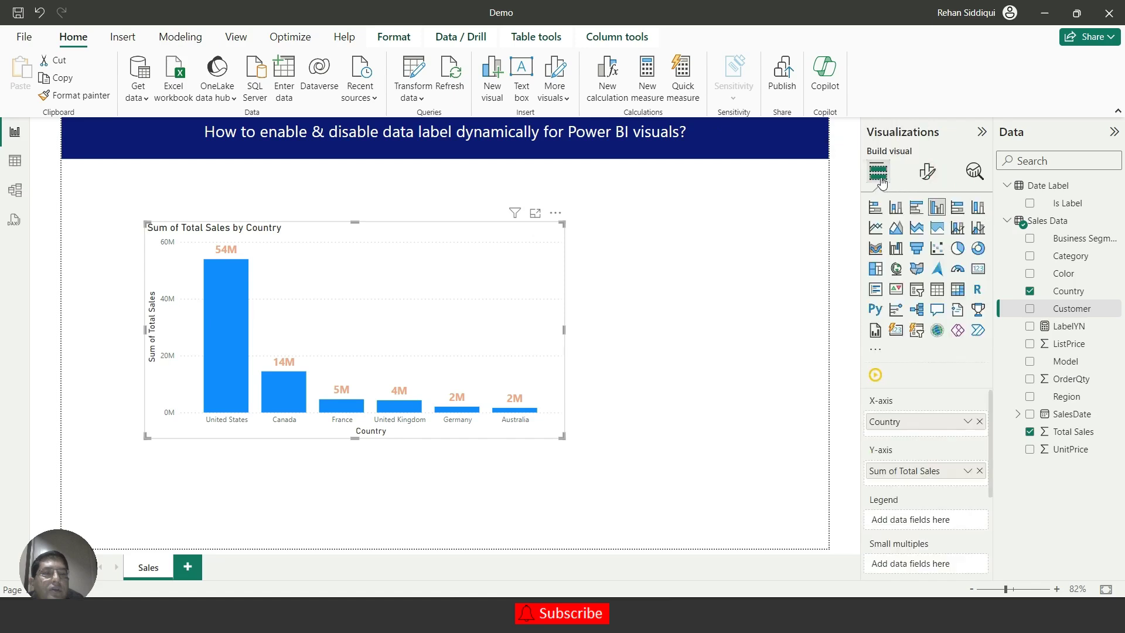
{"action": "left_click", "coordinate": [747, 254]}
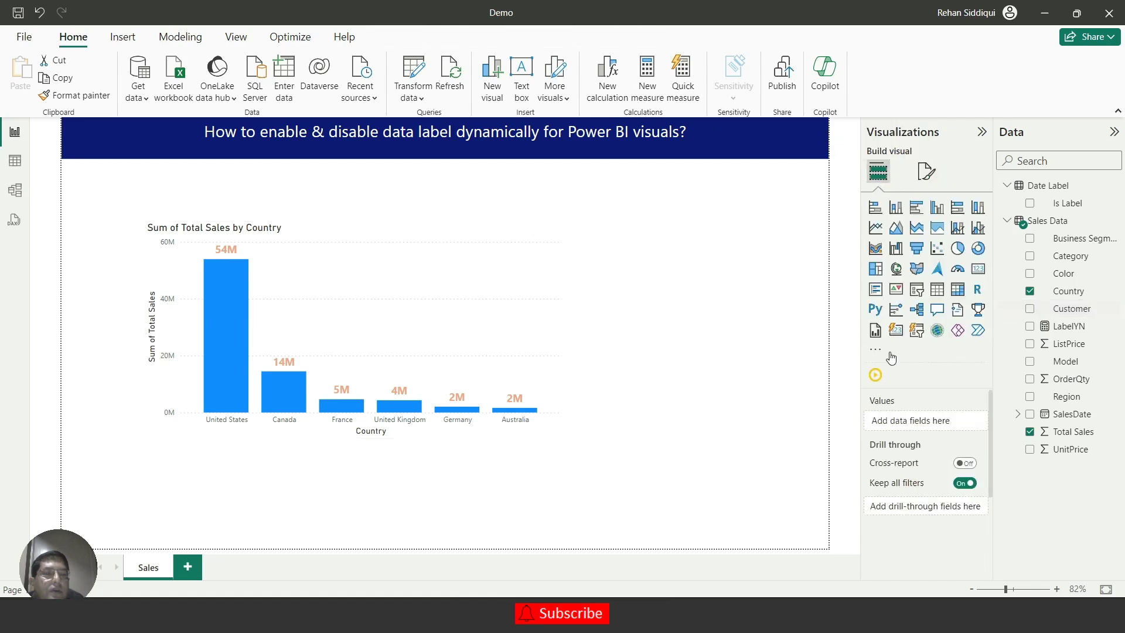
{"action": "left_click", "coordinate": [918, 295]}
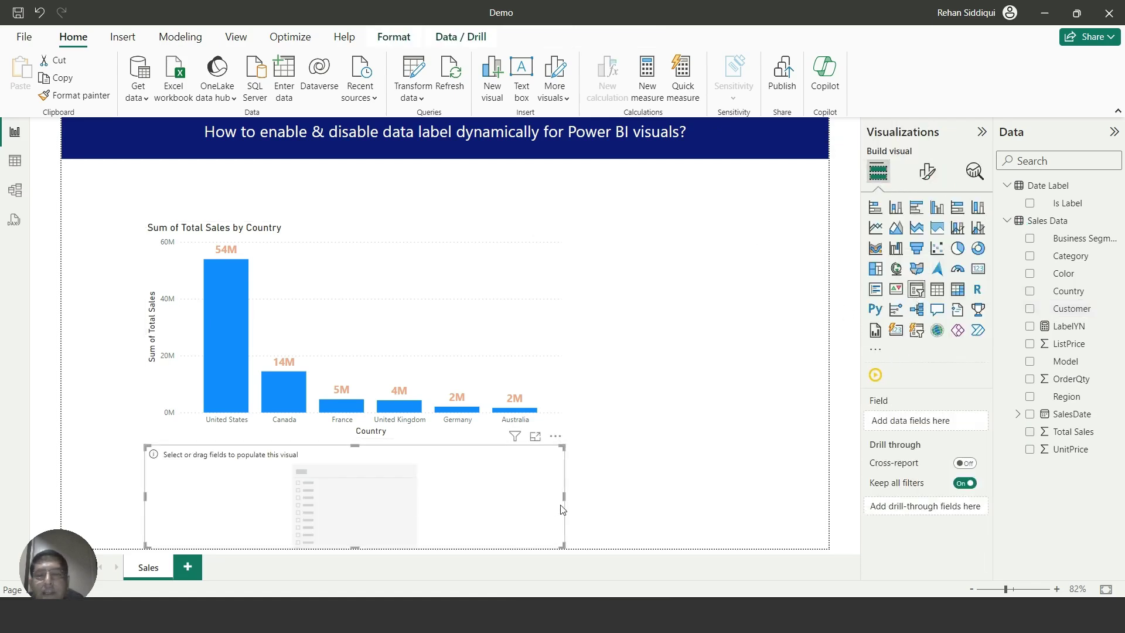
{"action": "left_click_drag", "start_coordinate": [564, 497], "coordinate": [325, 499]}
{"action": "left_click_drag", "start_coordinate": [207, 506], "coordinate": [698, 275]}
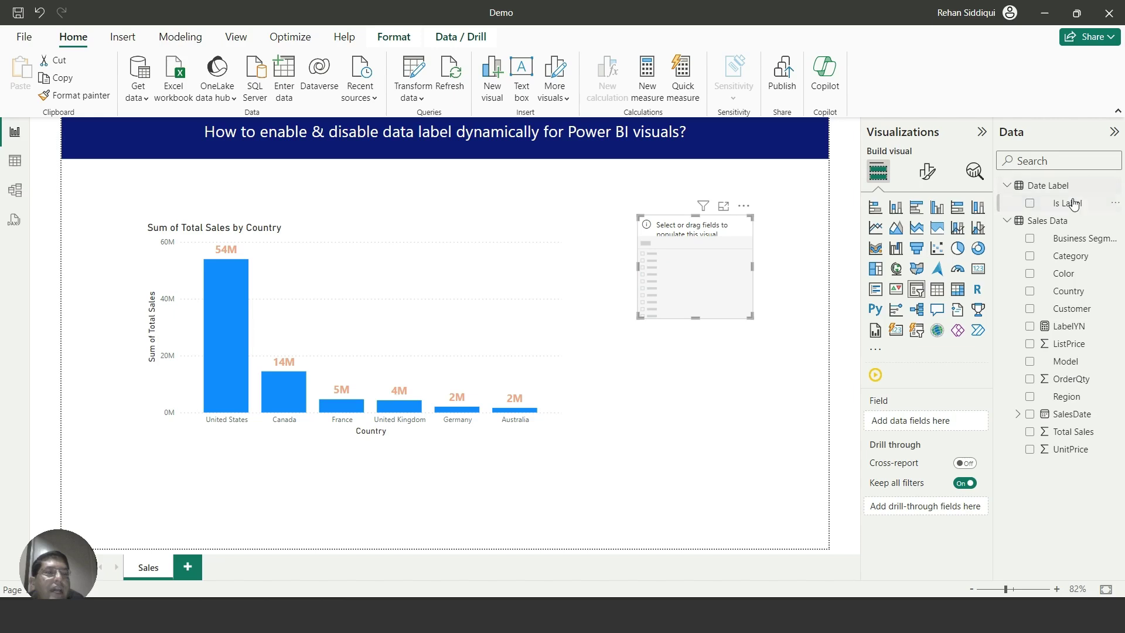
{"action": "left_click_drag", "start_coordinate": [1076, 207], "coordinate": [949, 423]}
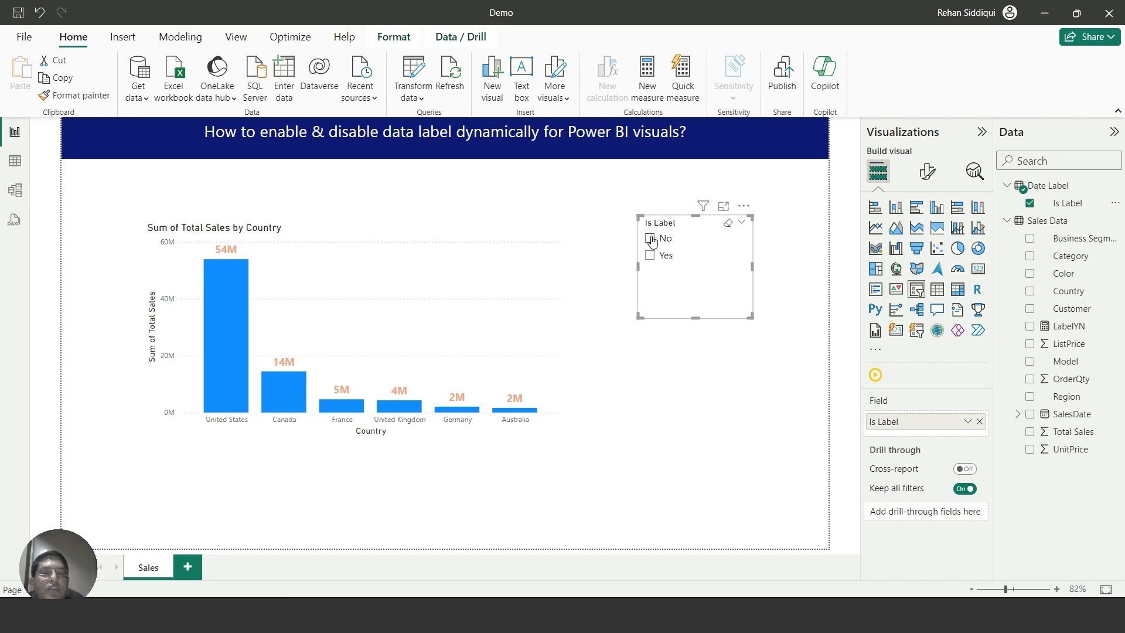
Turn on single select for the Is Label slicer and choose No in it.
{"action": "left_click", "coordinate": [925, 173]}
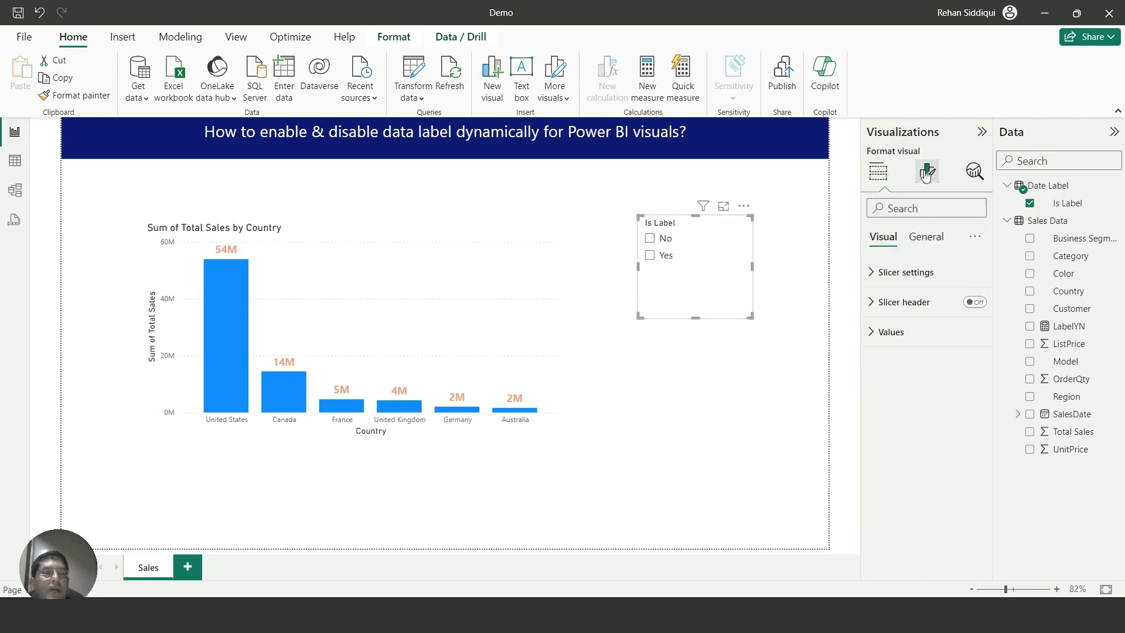
{"action": "left_click", "coordinate": [871, 274]}
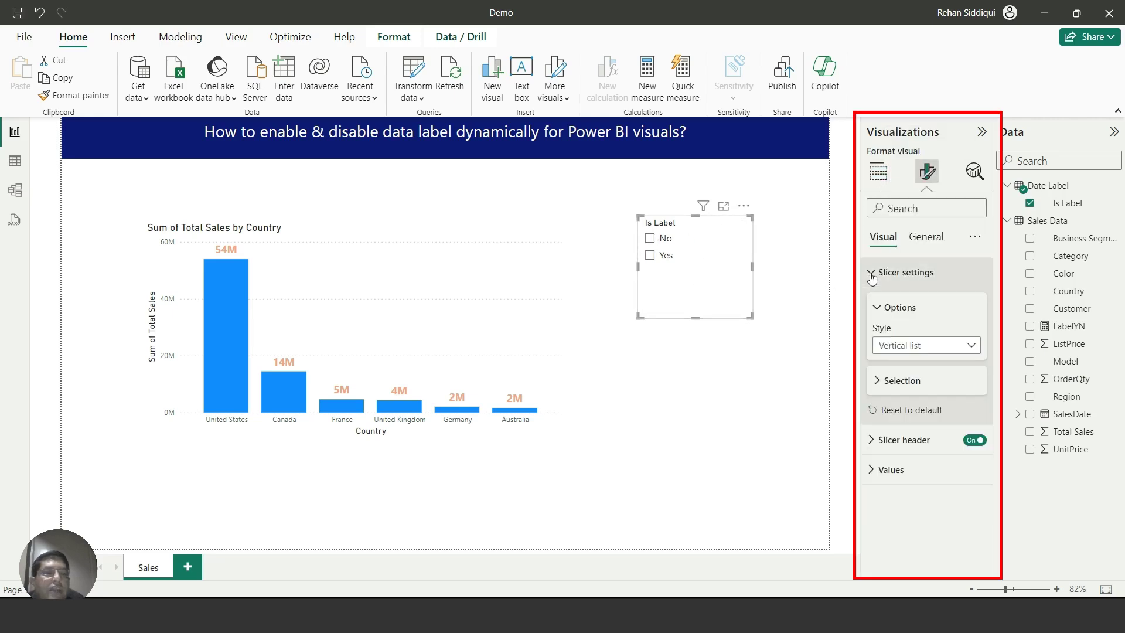
{"action": "left_click", "coordinate": [879, 381]}
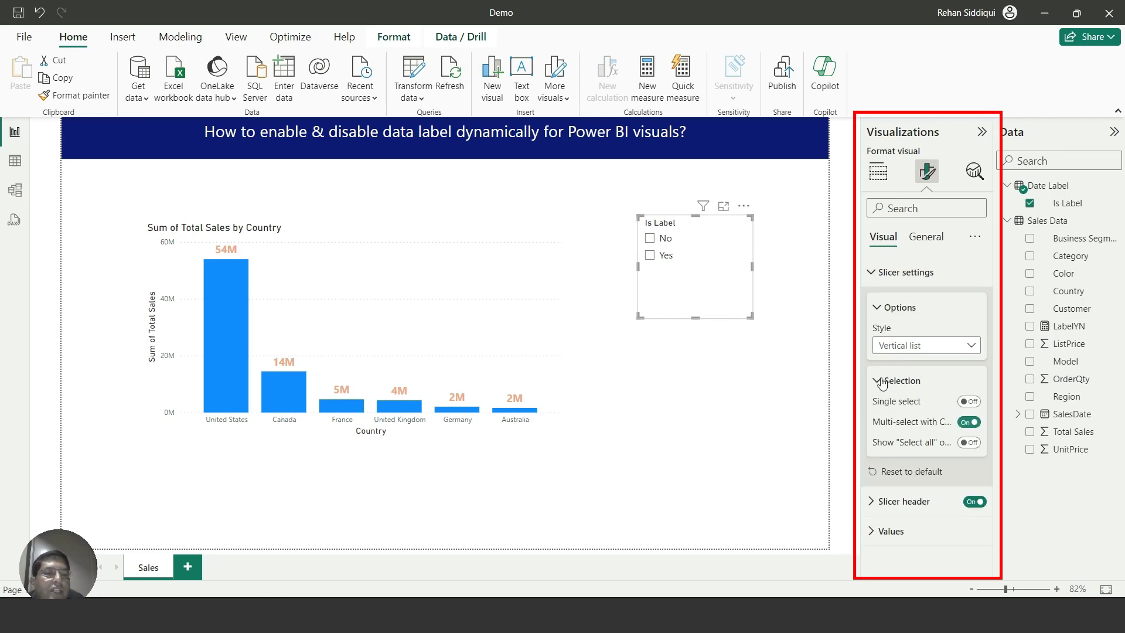
{"action": "left_click", "coordinate": [970, 401]}
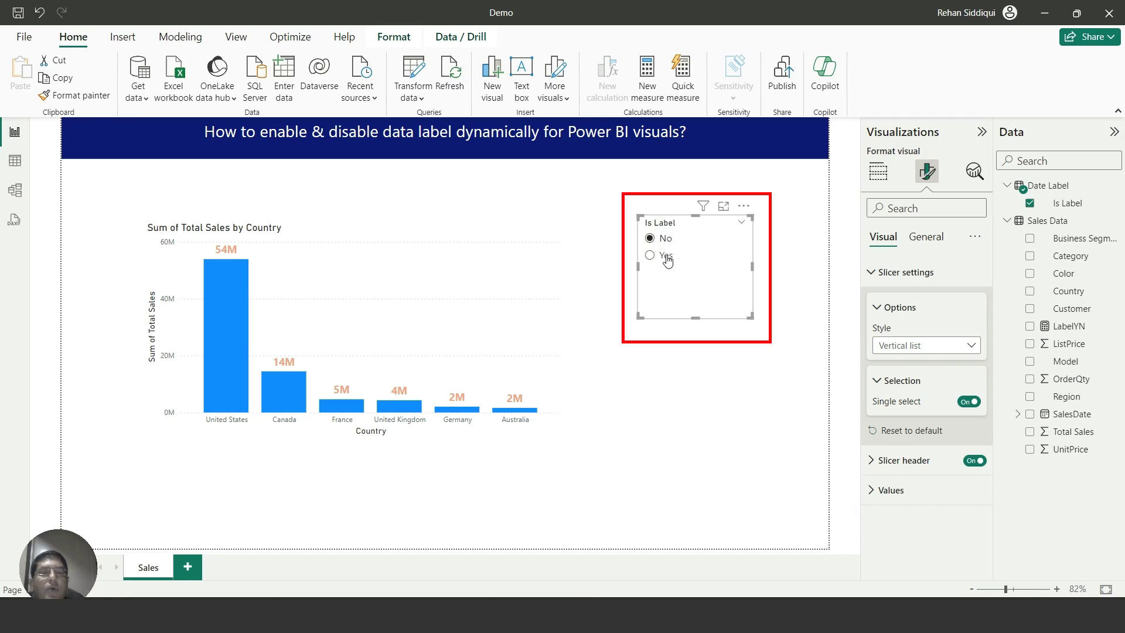
{"action": "left_click", "coordinate": [650, 238]}
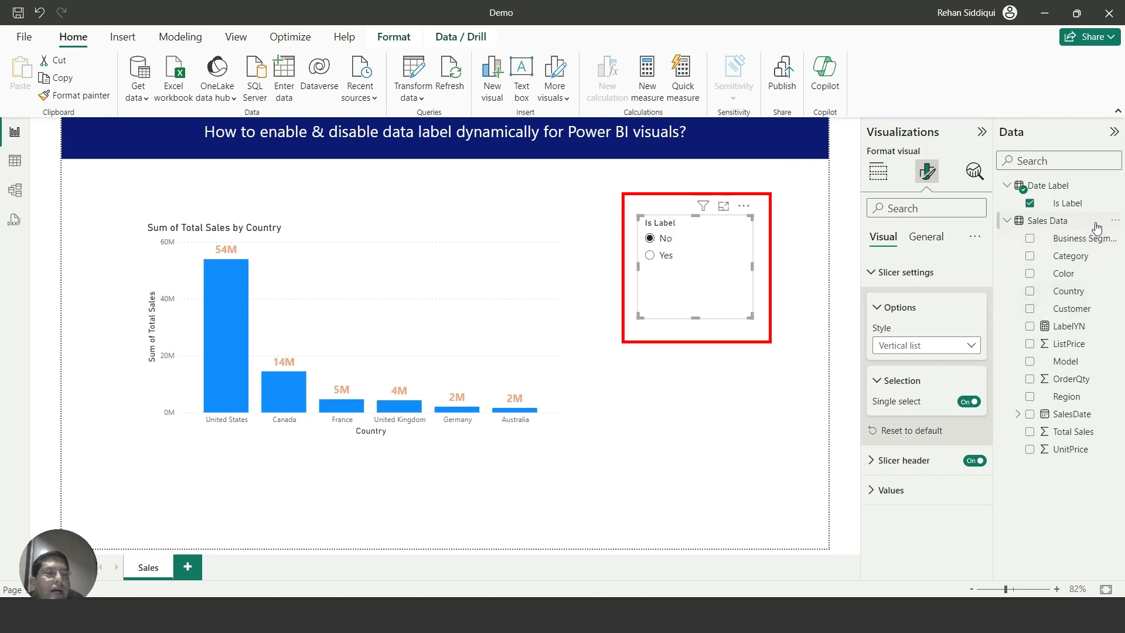
Create a new measure named HideShow in the Date Label table.
{"action": "right_click", "coordinate": [1078, 206]}
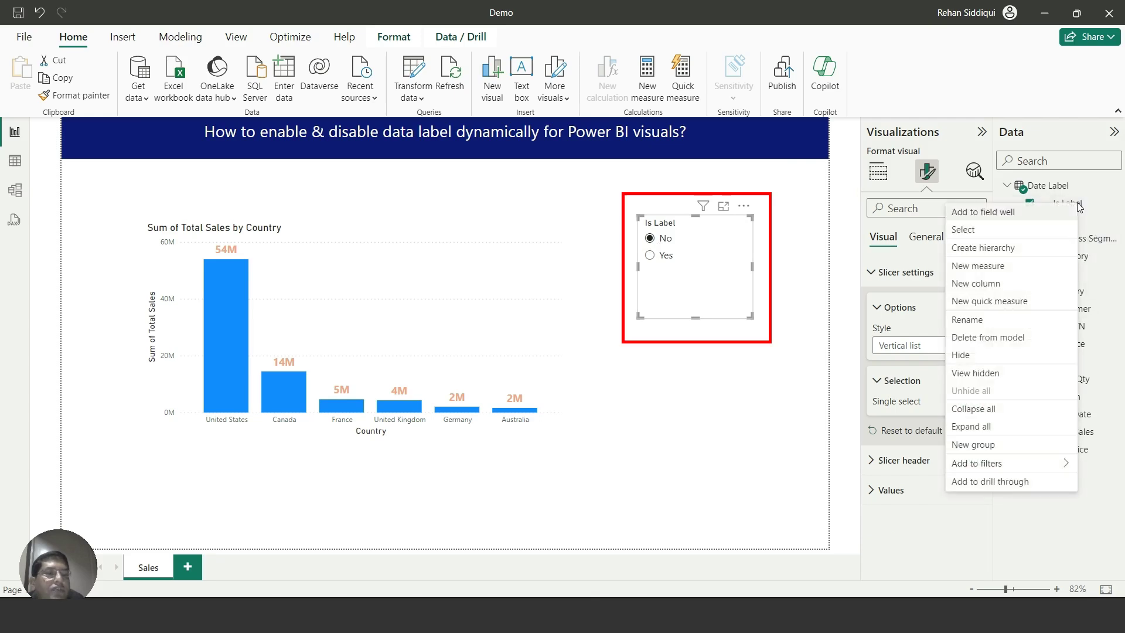
{"action": "left_click", "coordinate": [995, 267]}
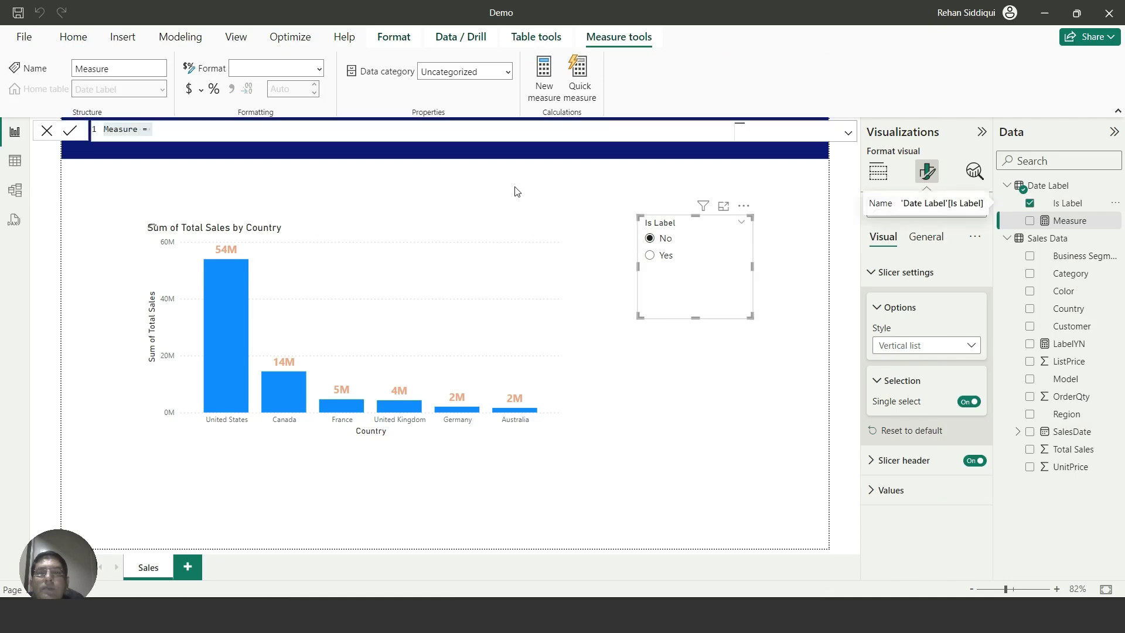
{"action": "left_click", "coordinate": [238, 132]}
{"action": "scroll", "coordinate": [238, 132], "scroll_direction": "up", "scroll_amount": 5}
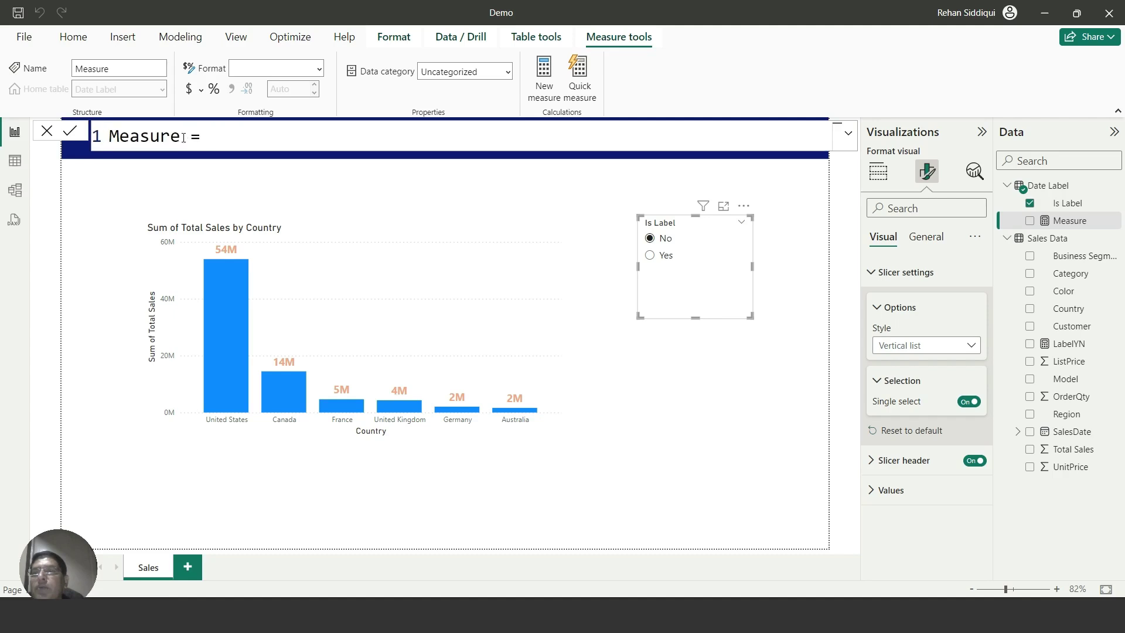
{"action": "left_click_drag", "start_coordinate": [183, 137], "coordinate": [91, 143]}
{"action": "type", "text": "Hide"}
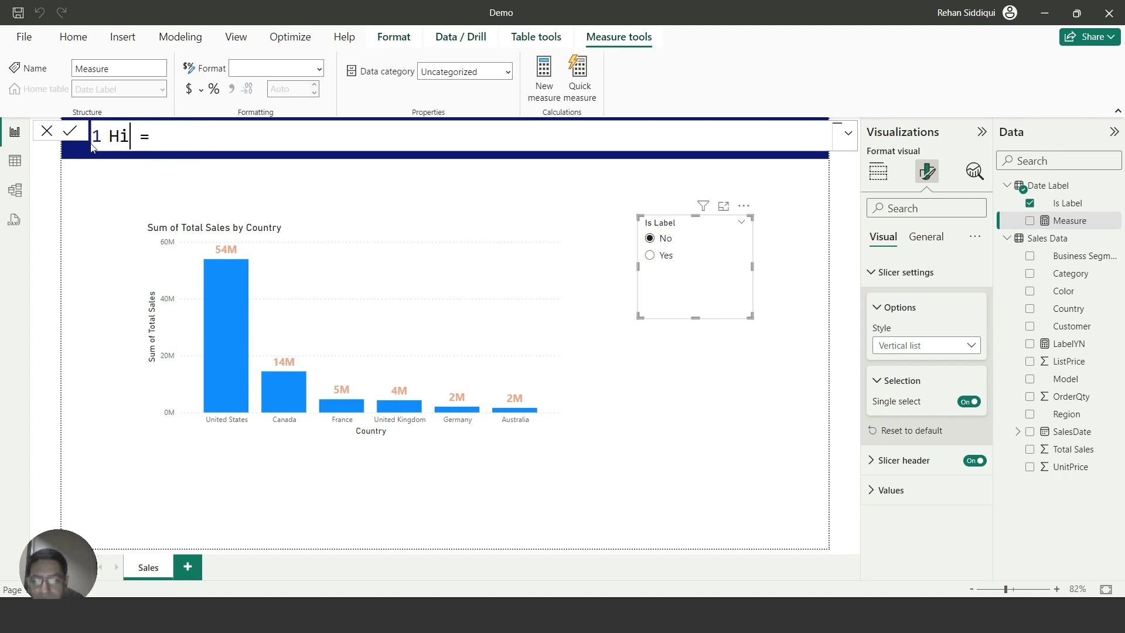
{"action": "type", "text": "Show"}
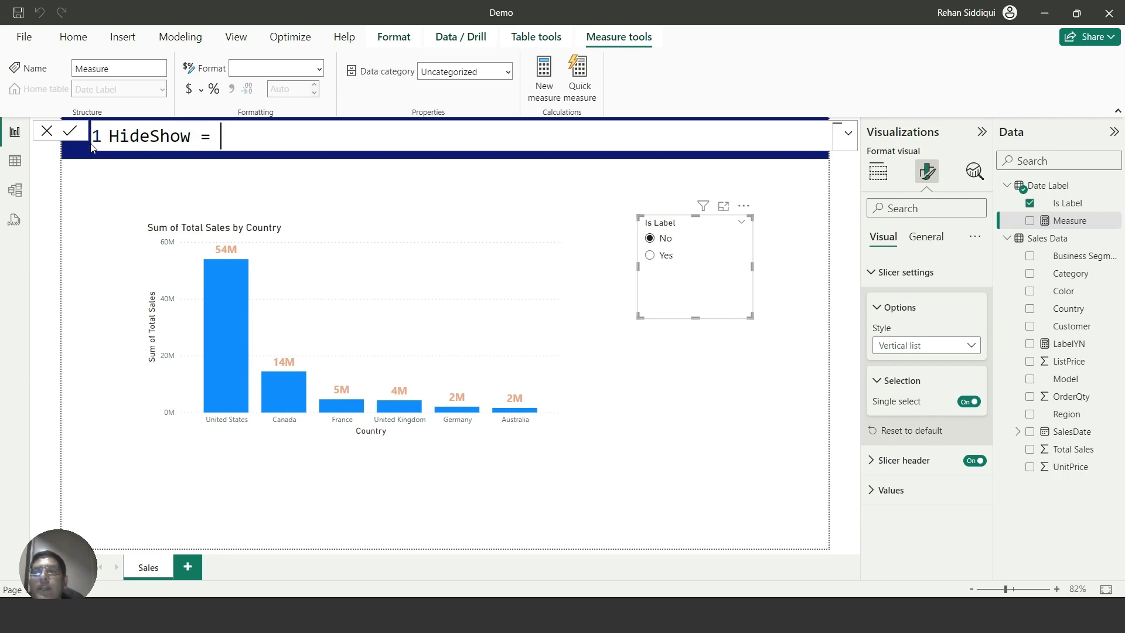
On a new line of the HideShow formula, define the variable selYN as SELECTEDVALUE of 'Date Label'[Is Label].
{"action": "key", "text": "shift+Return"}
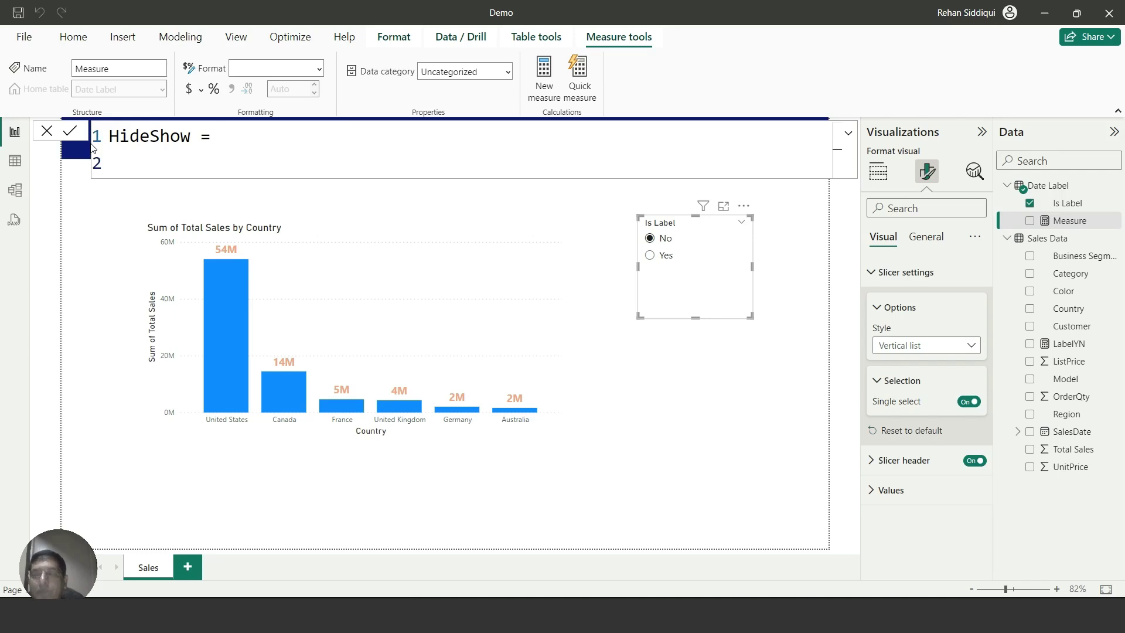
{"action": "type", "text": "var "}
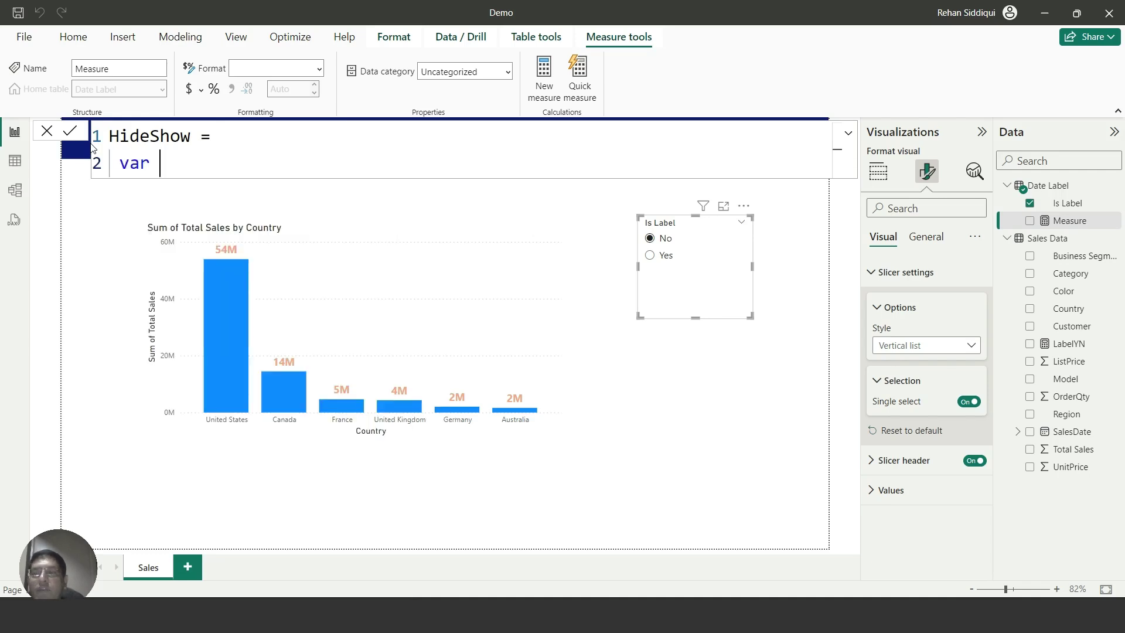
{"action": "type", "text": "sel"}
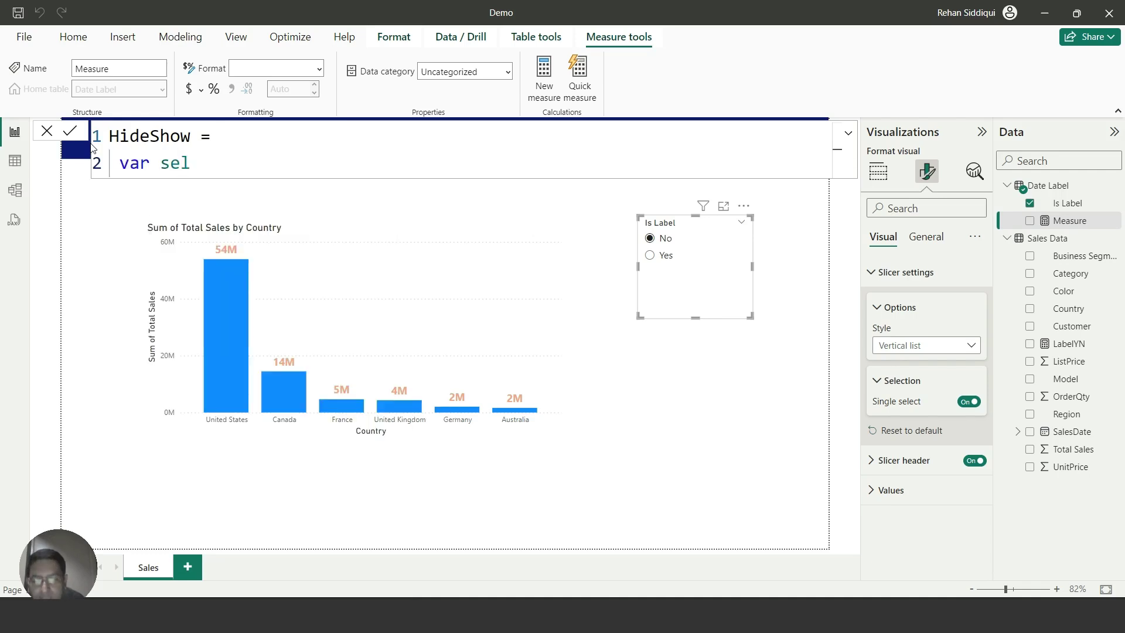
{"action": "type", "text": "YN "}
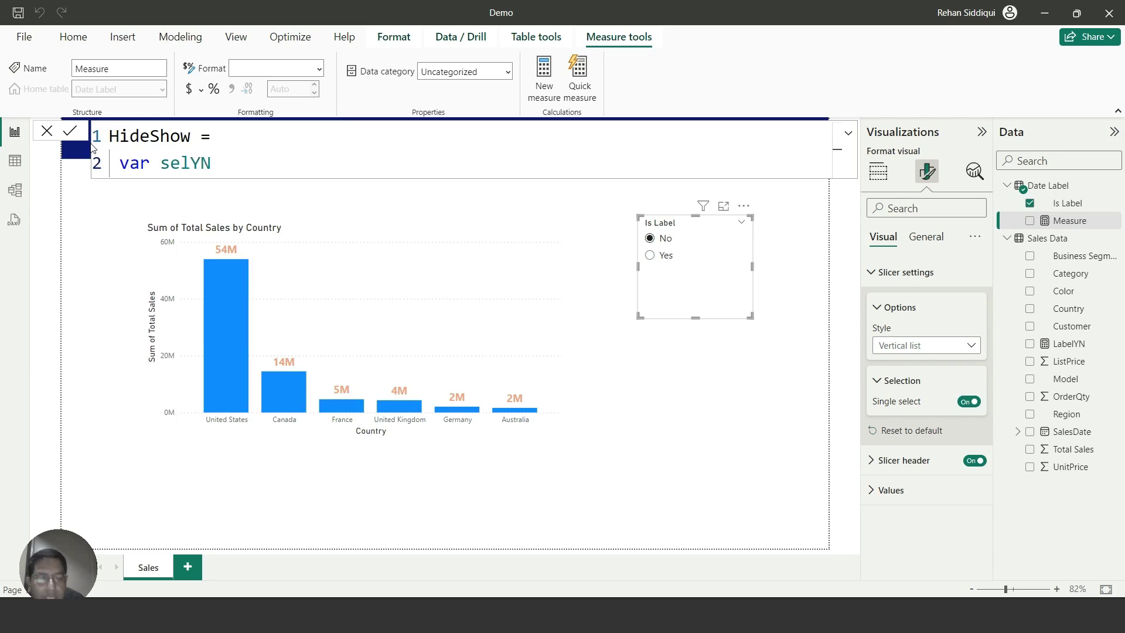
{"action": "type", "text": "= "}
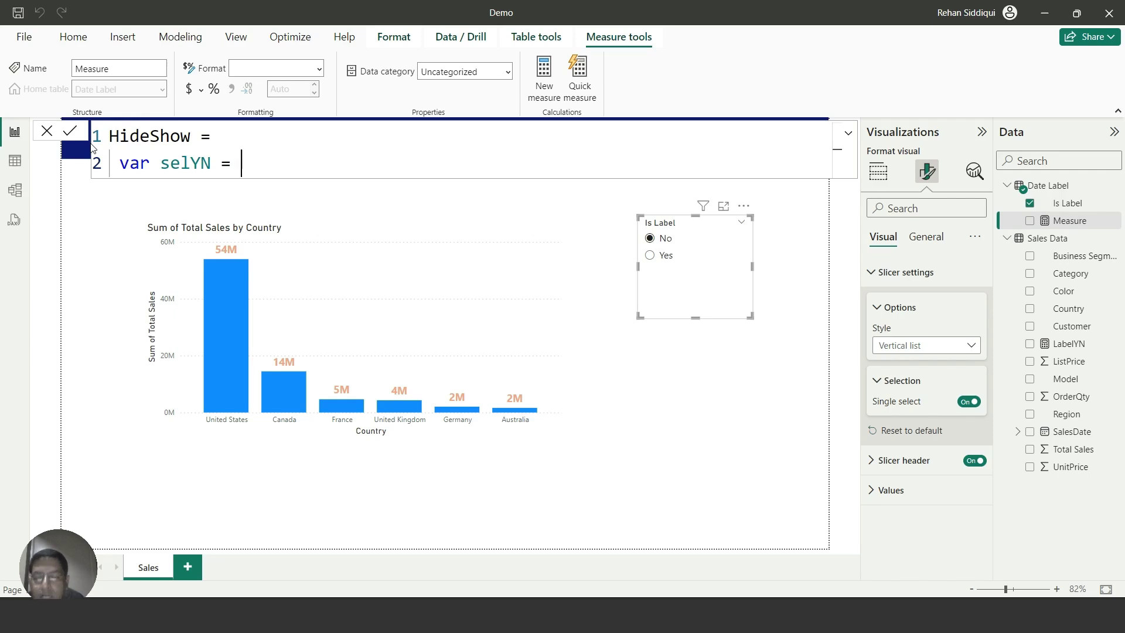
{"action": "type", "text": "Sele"}
{"action": "key", "text": "Down"}
{"action": "key", "text": "Down"}
{"action": "key", "text": "Down"}
{"action": "key", "text": "Down"}
{"action": "key", "text": "Tab"}
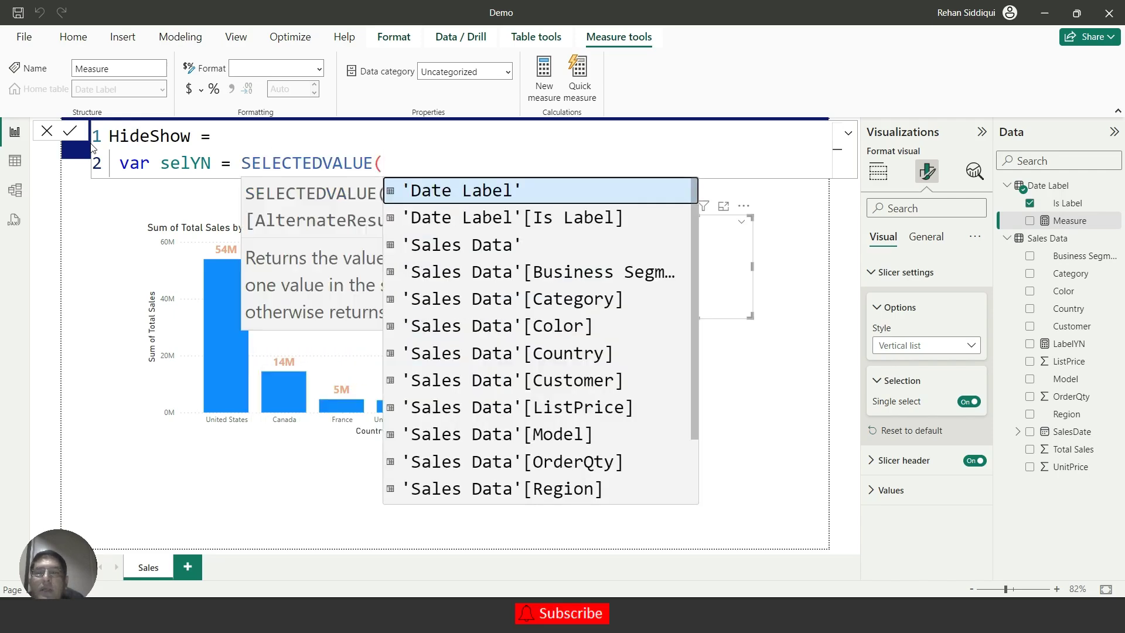
{"action": "key", "text": "Down"}
{"action": "key", "text": "Tab"}
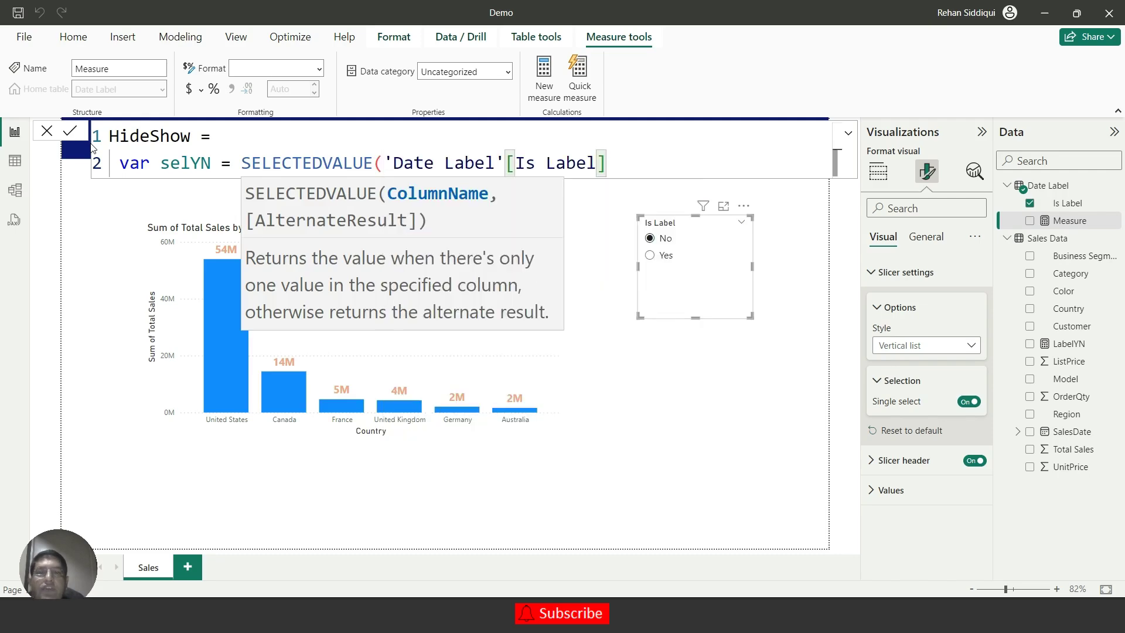
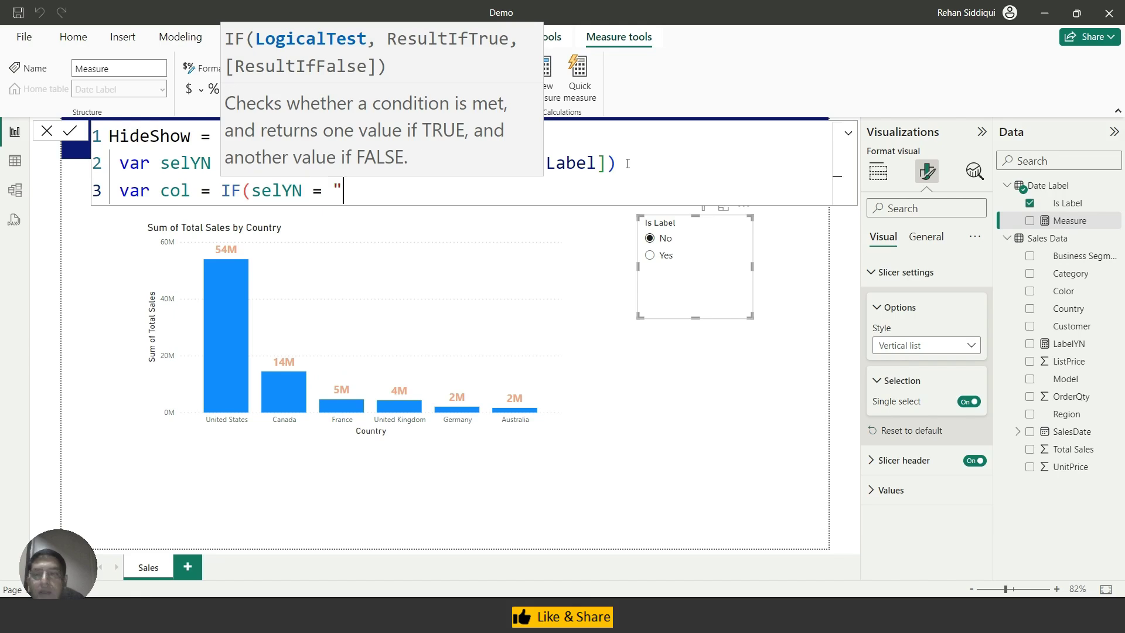
Complete the IF condition of the col variable as selYN = "Yes" and begin an indented line beneath it.
{"action": "type", "text": "Yes"}
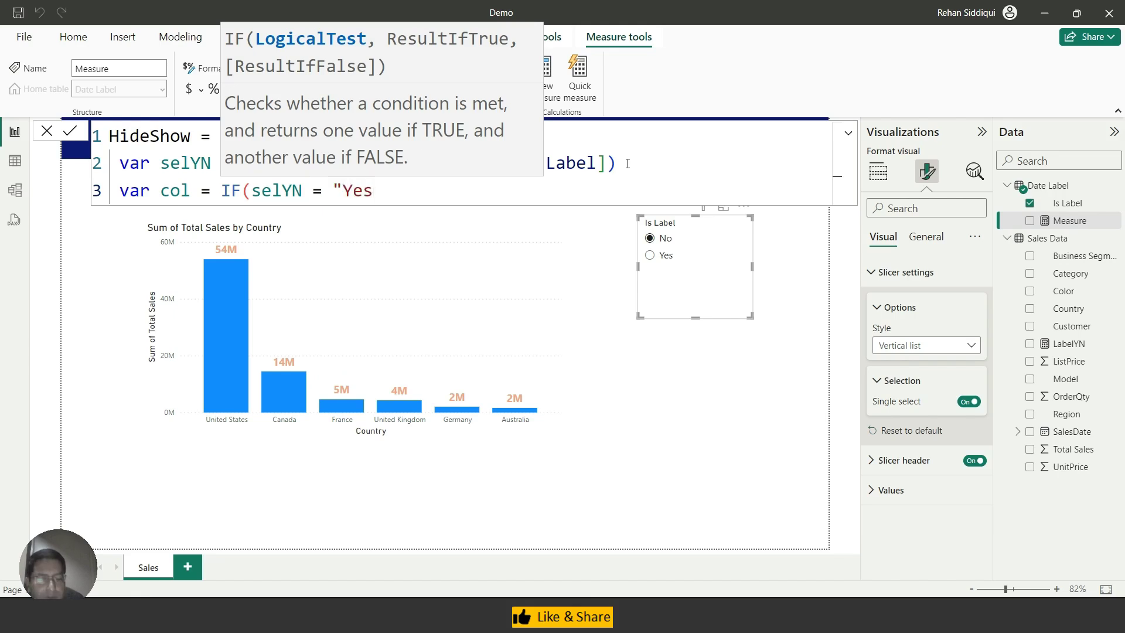
{"action": "type", "text": "\","}
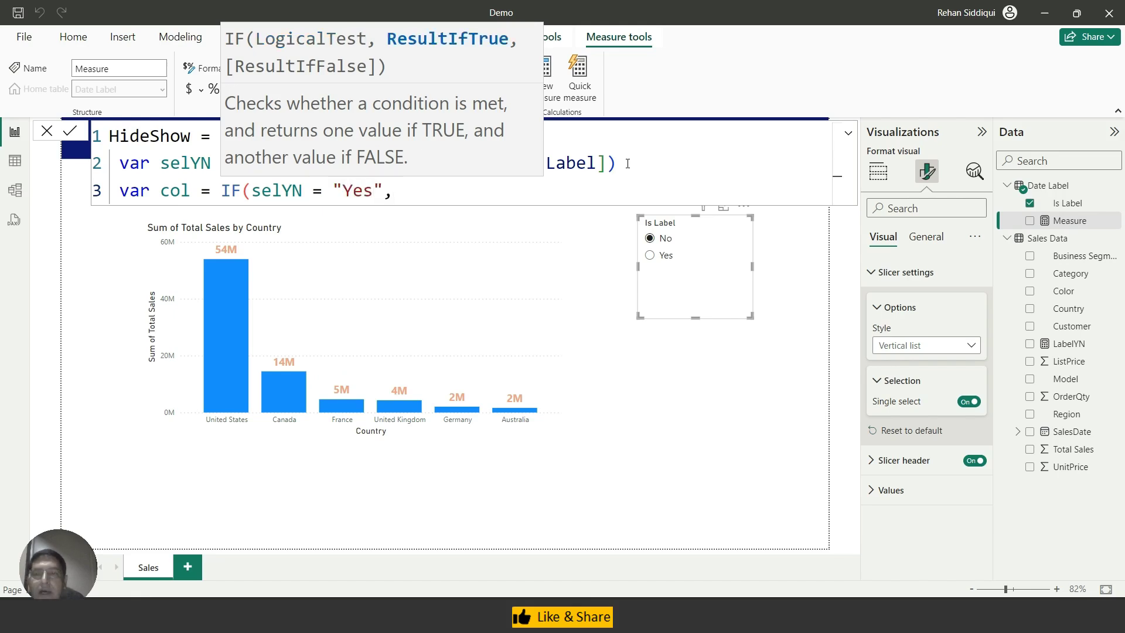
{"action": "key", "text": "shift+Return"}
{"action": "key", "text": "Tab"}
{"action": "key", "text": "Tab"}
{"action": "key", "text": "Tab"}
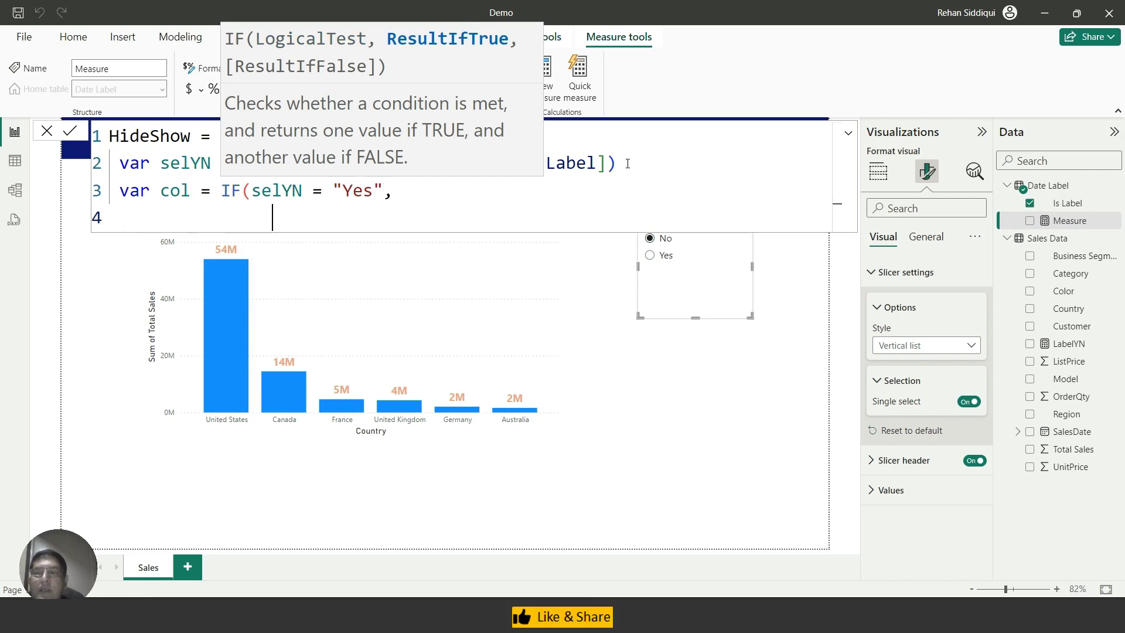
Copy the color code #573B92 from the Notepad file and enter it in quotes as the IF's true result.
{"action": "type", "text": "\""}
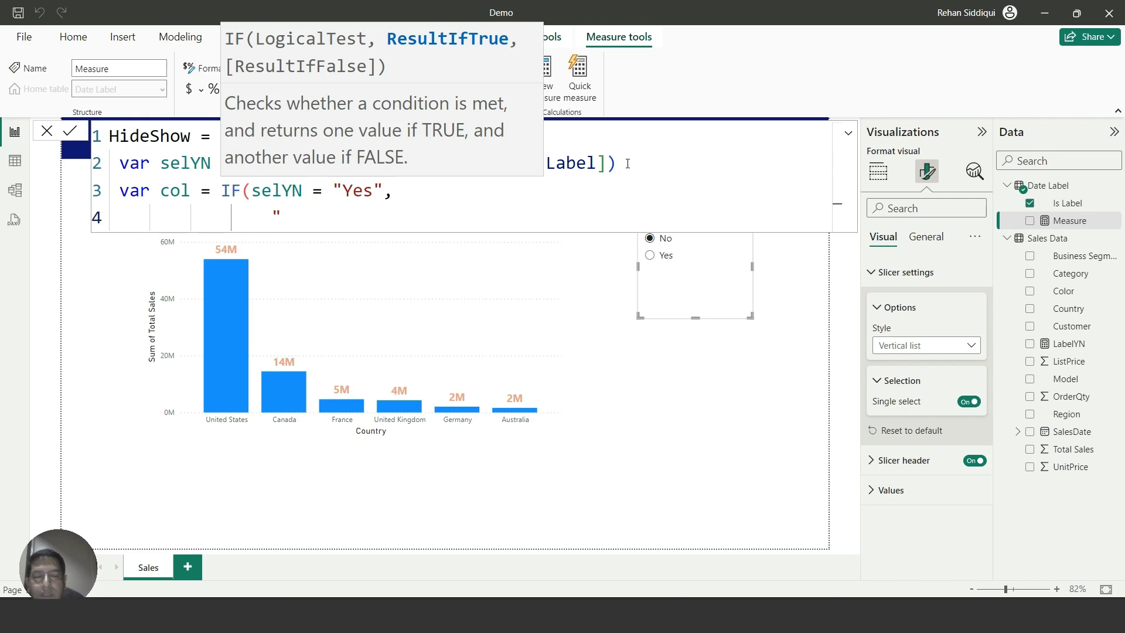
{"action": "key", "text": "alt+Tab"}
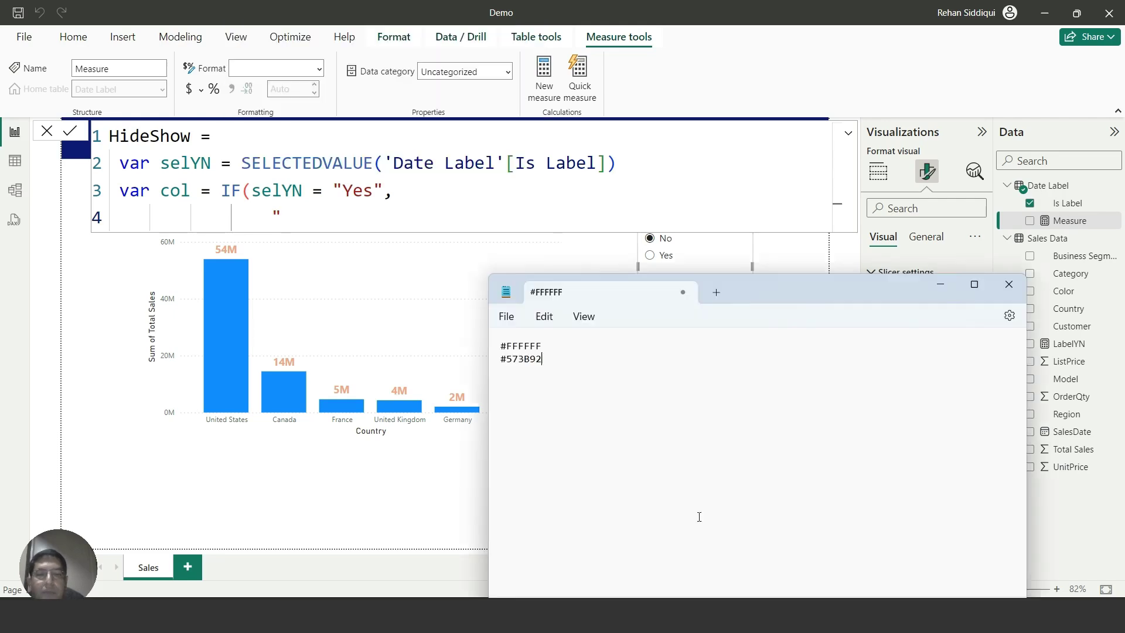
{"action": "left_click_drag", "start_coordinate": [545, 356], "coordinate": [474, 364]}
{"action": "key", "text": "ctrl+c"}
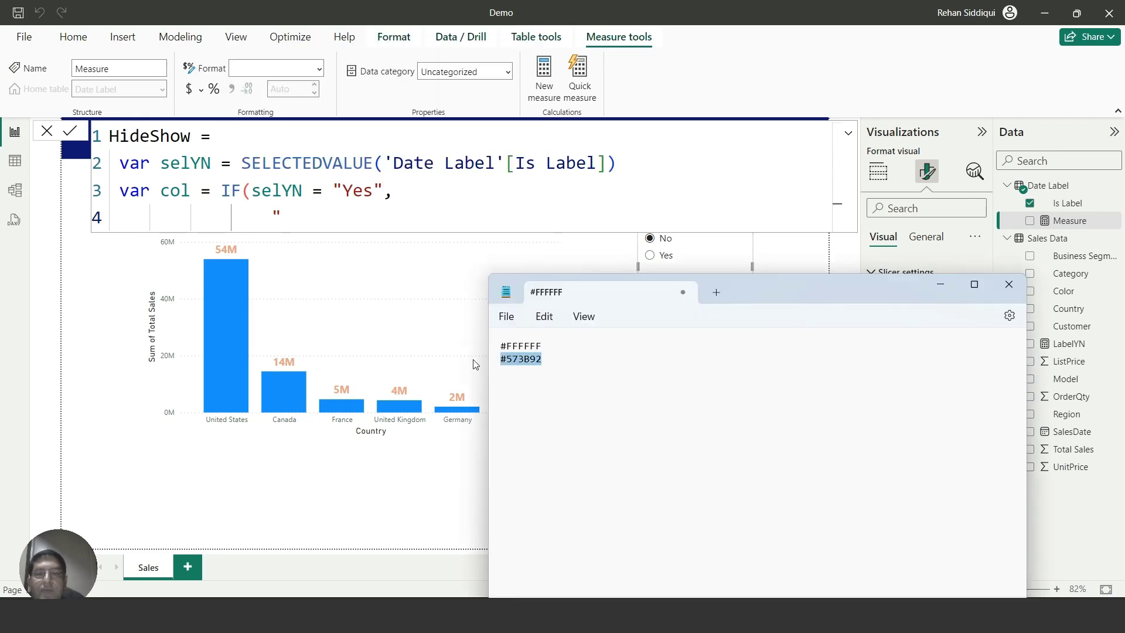
{"action": "left_click", "coordinate": [940, 284]}
{"action": "key", "text": "ctrl+v"}
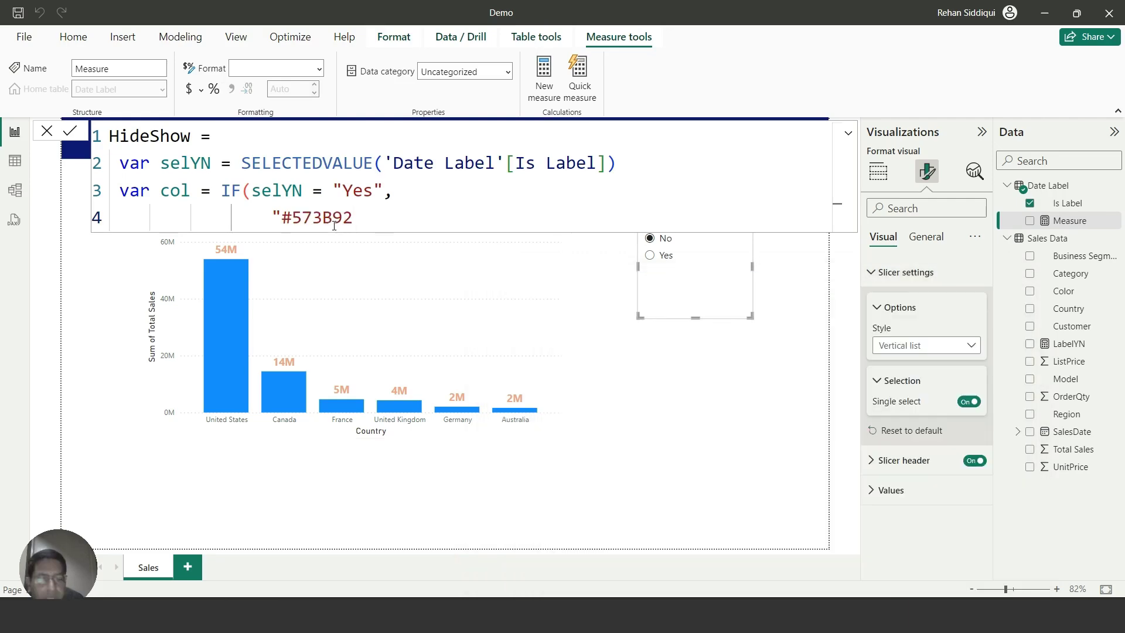
{"action": "type", "text": "\","}
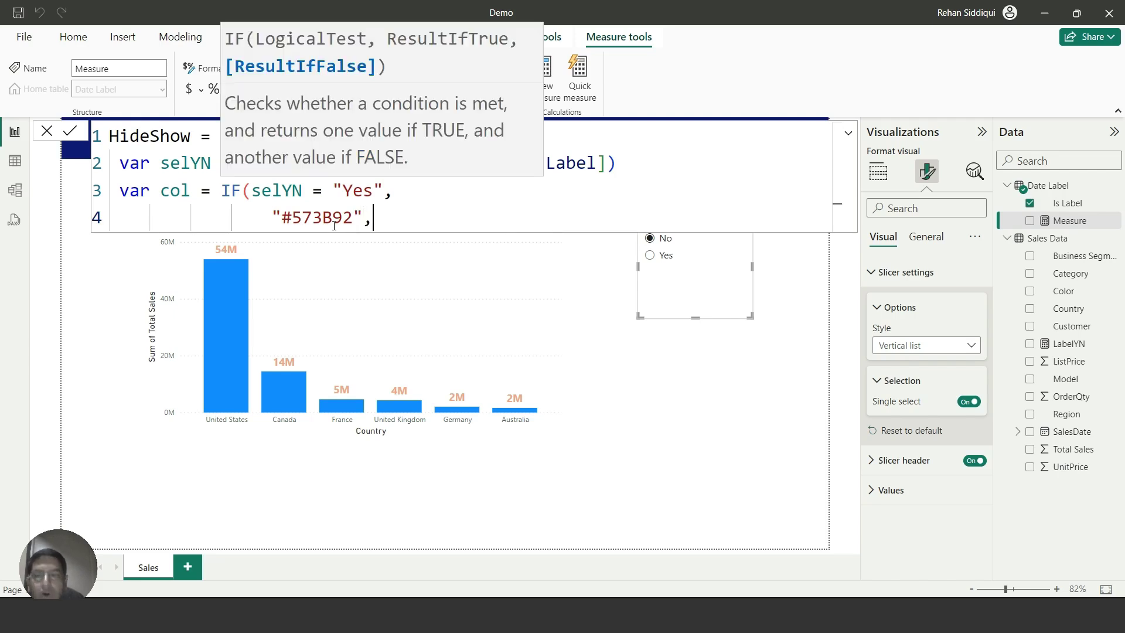
Add the color code #FFFFFF from the Notepad file on a new line as the quoted false result and close the IF.
{"action": "key", "text": "shift+Return"}
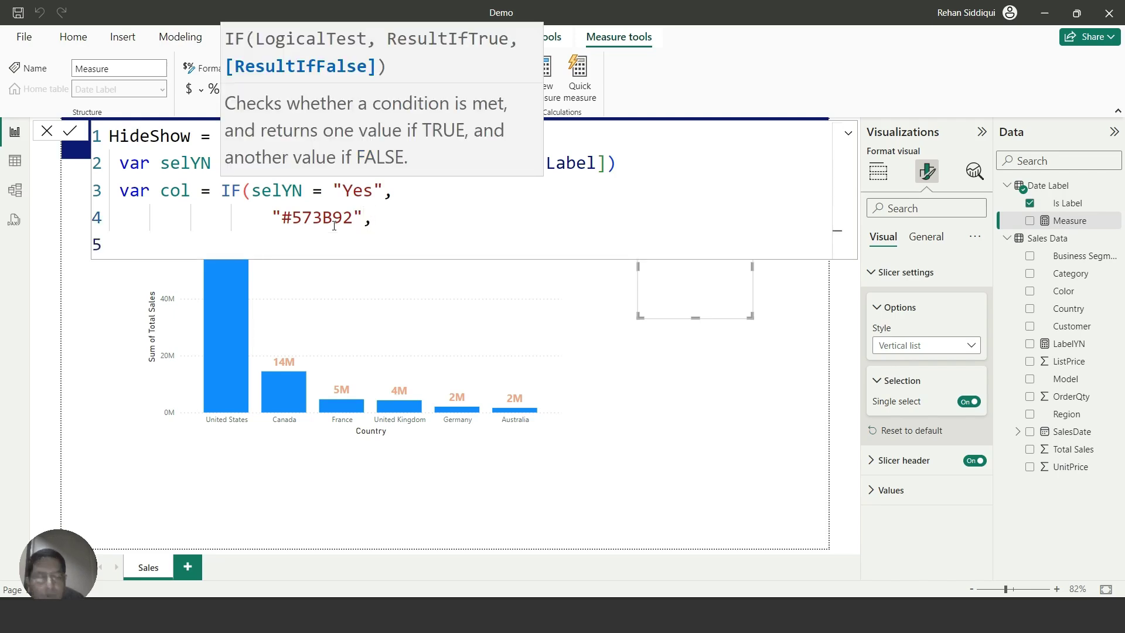
{"action": "type", "text": "\""}
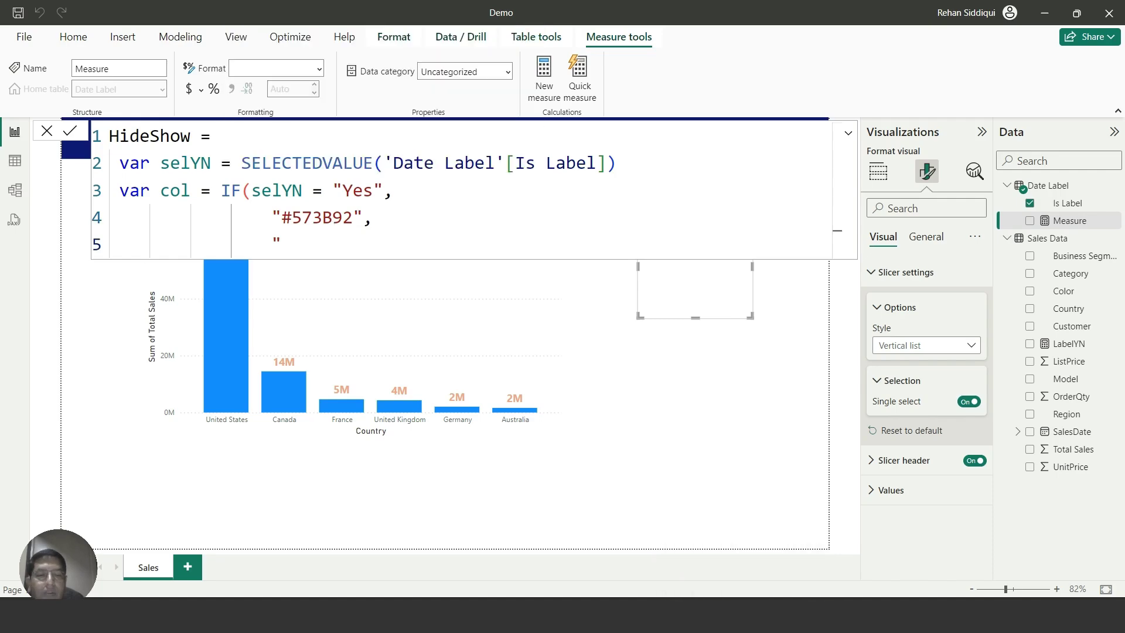
{"action": "key", "text": "alt+Tab"}
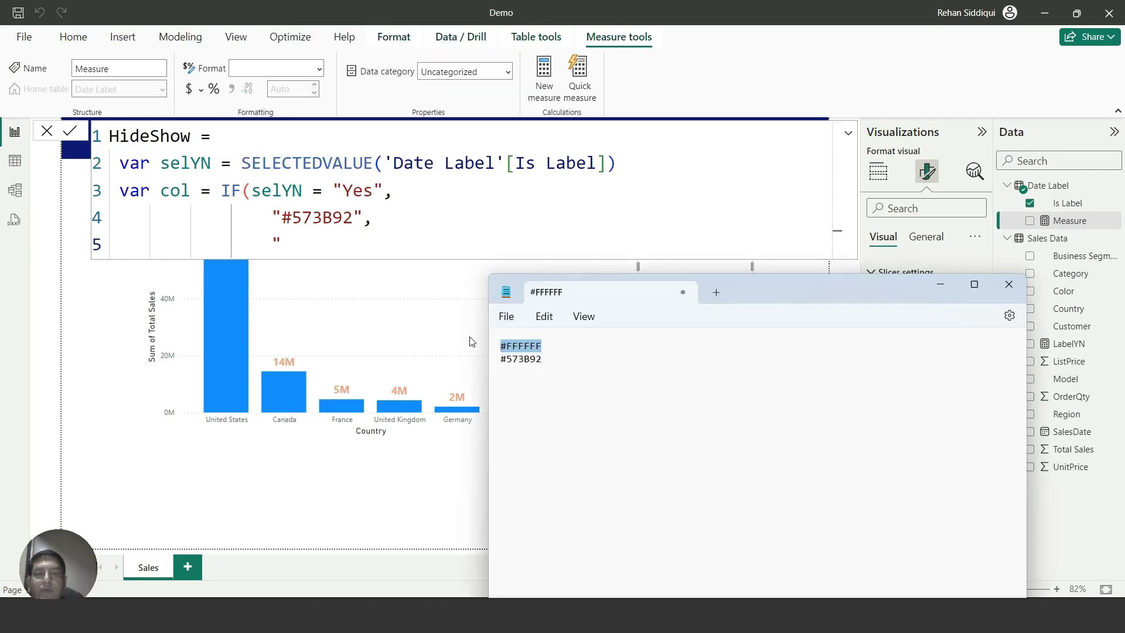
{"action": "left_click", "coordinate": [940, 285]}
{"action": "type", "text": "#FFFFFF"}
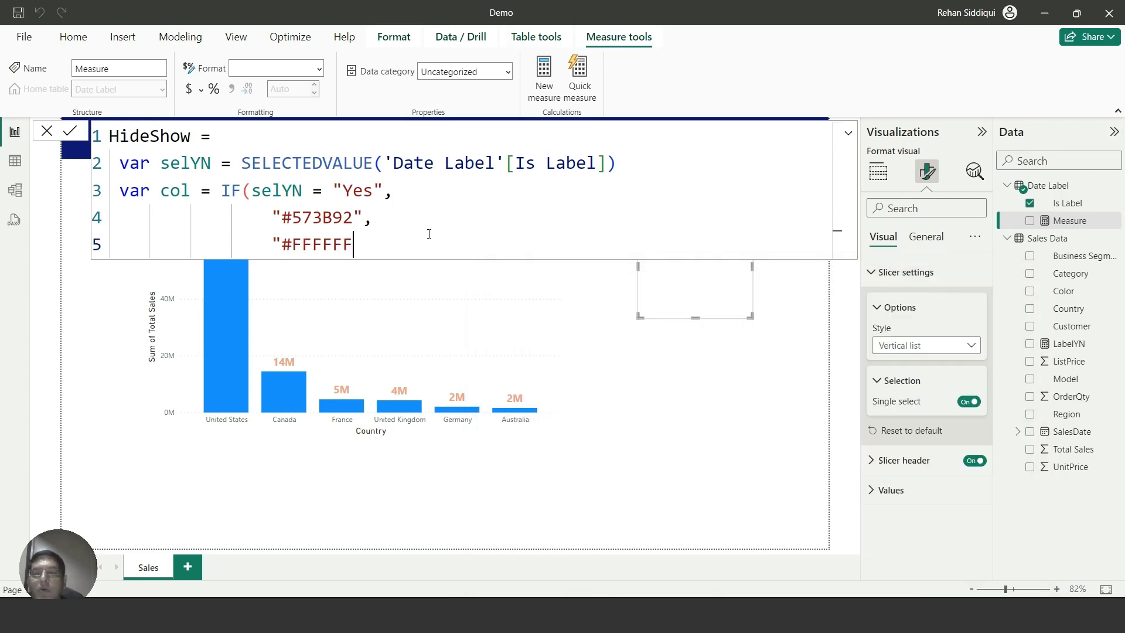
{"action": "type", "text": "\""}
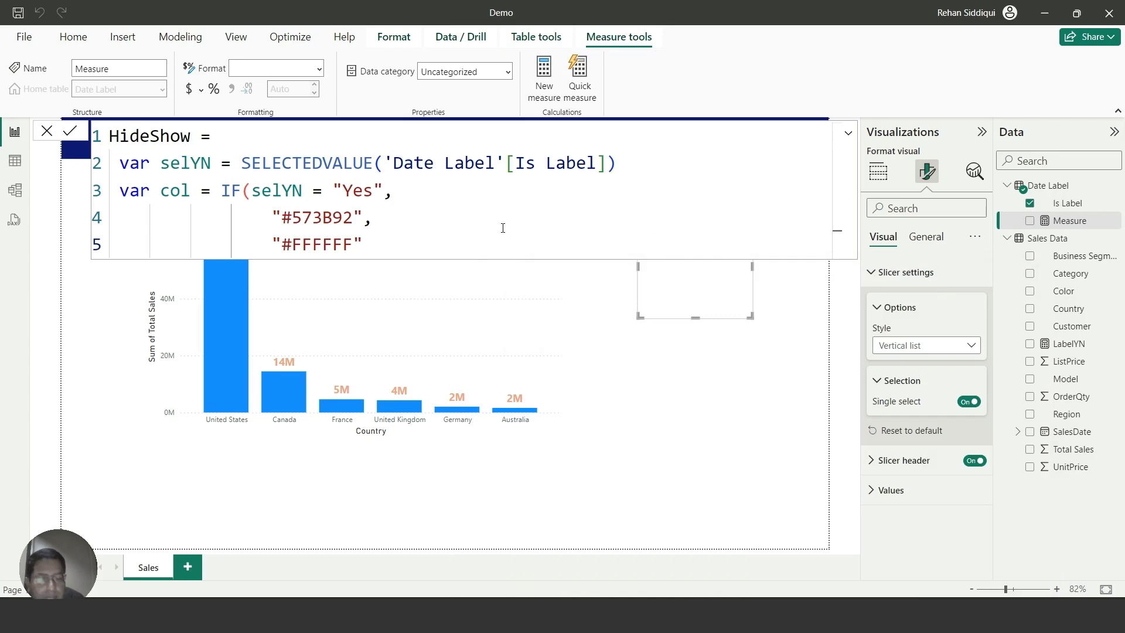
{"action": "key", "text": "shift+Return"}
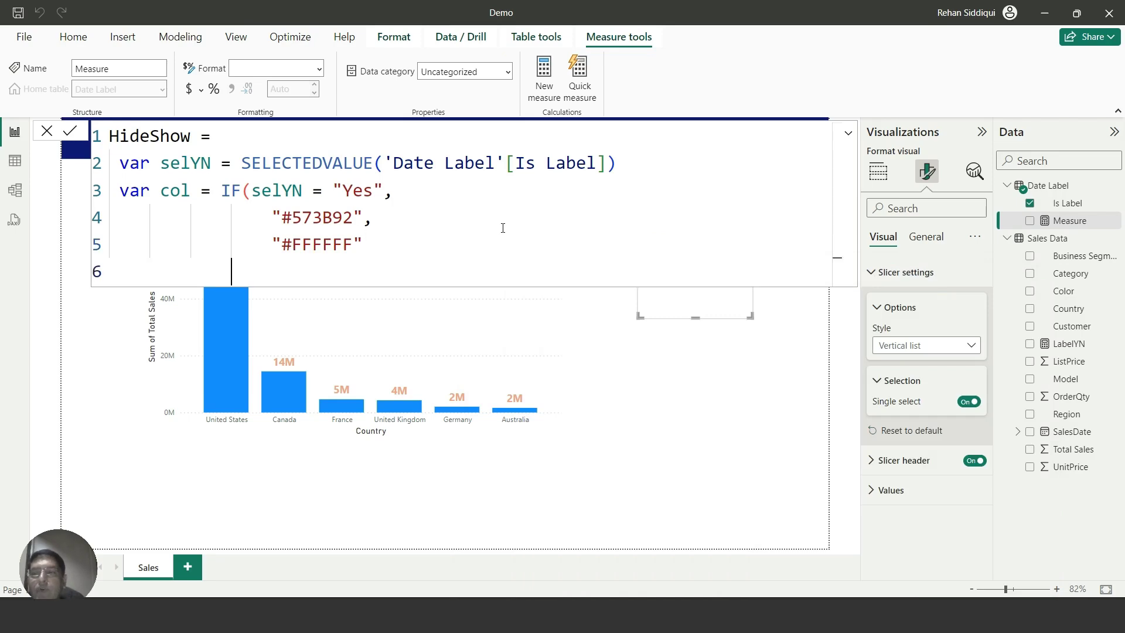
{"action": "type", "text": ")"}
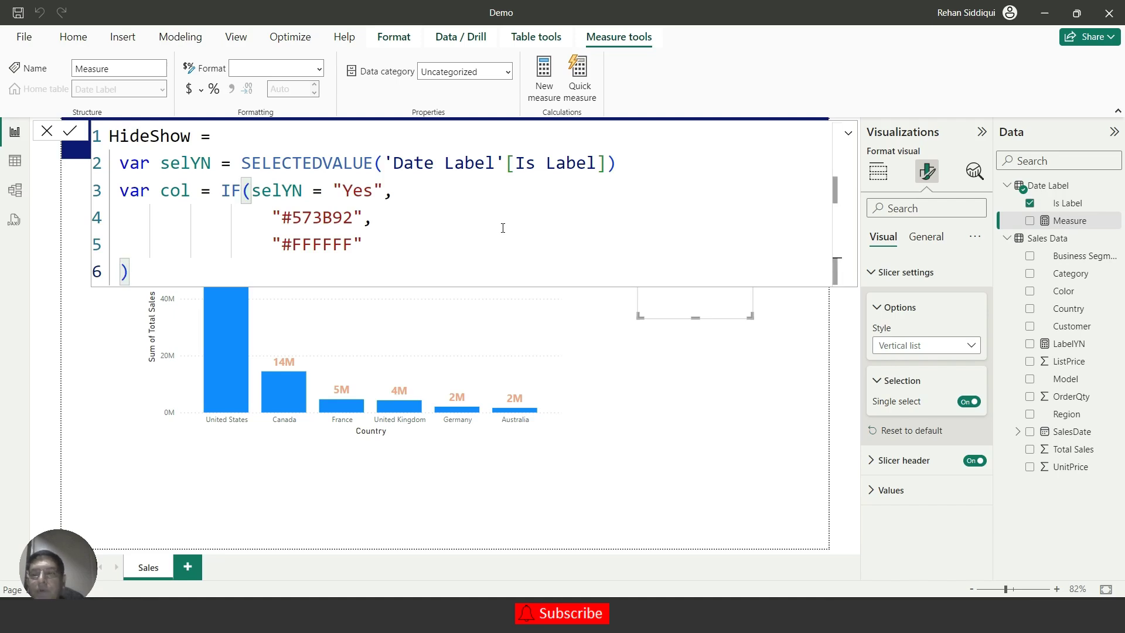
Add a final line to the HideShow formula that returns the col variable.
{"action": "key", "text": "shift+Return"}
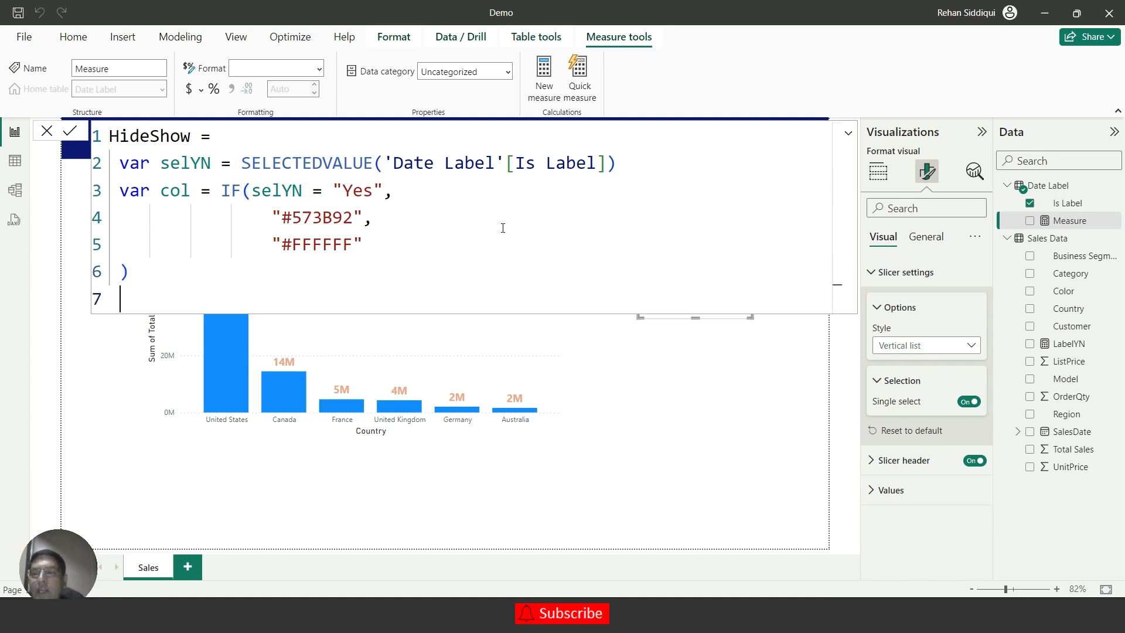
{"action": "type", "text": "re"}
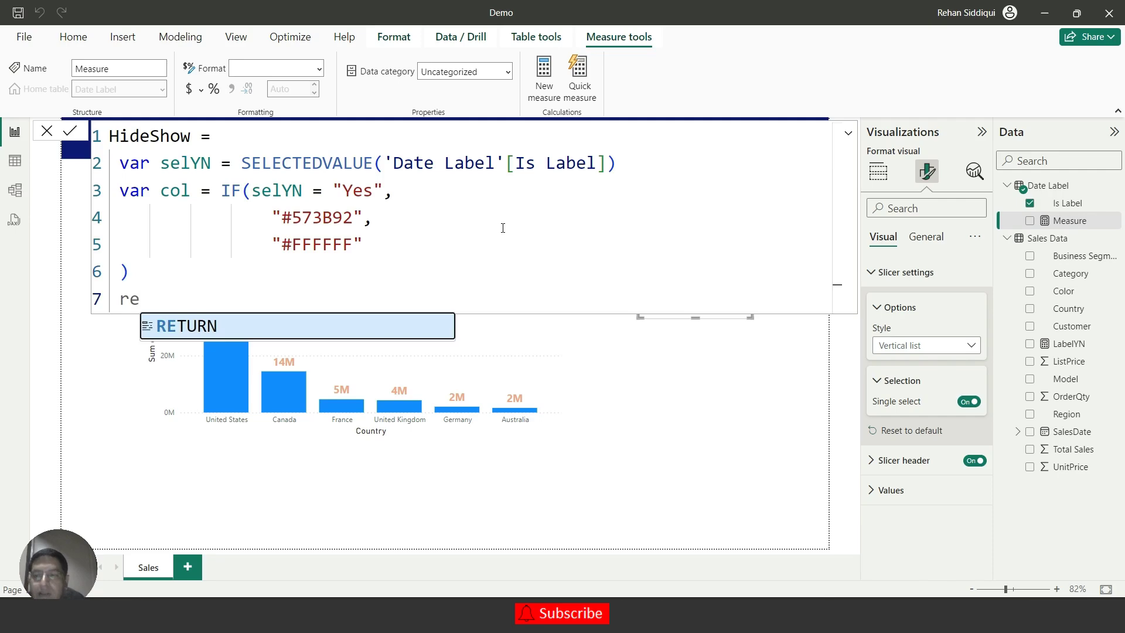
{"action": "key", "text": "Tab"}
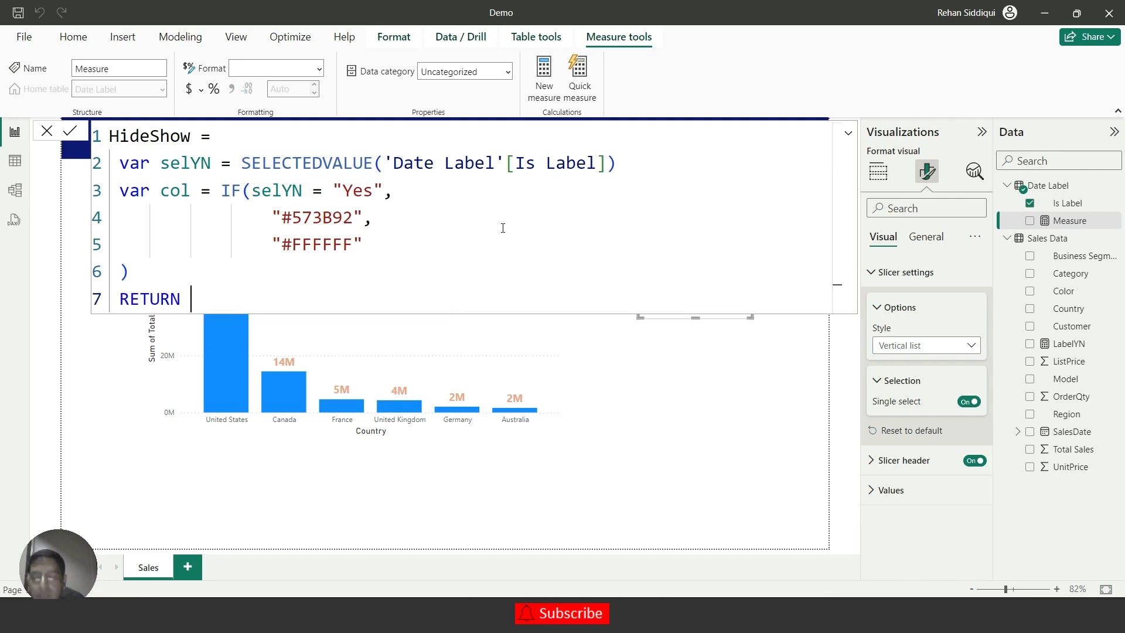
{"action": "type", "text": "col"}
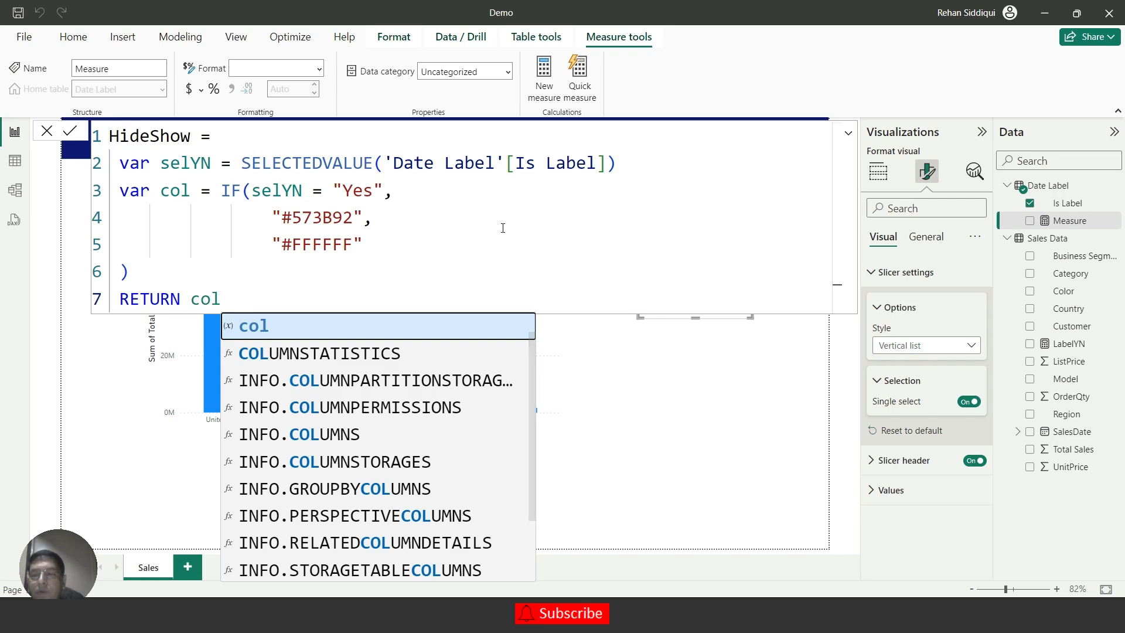
{"action": "left_click", "coordinate": [269, 328]}
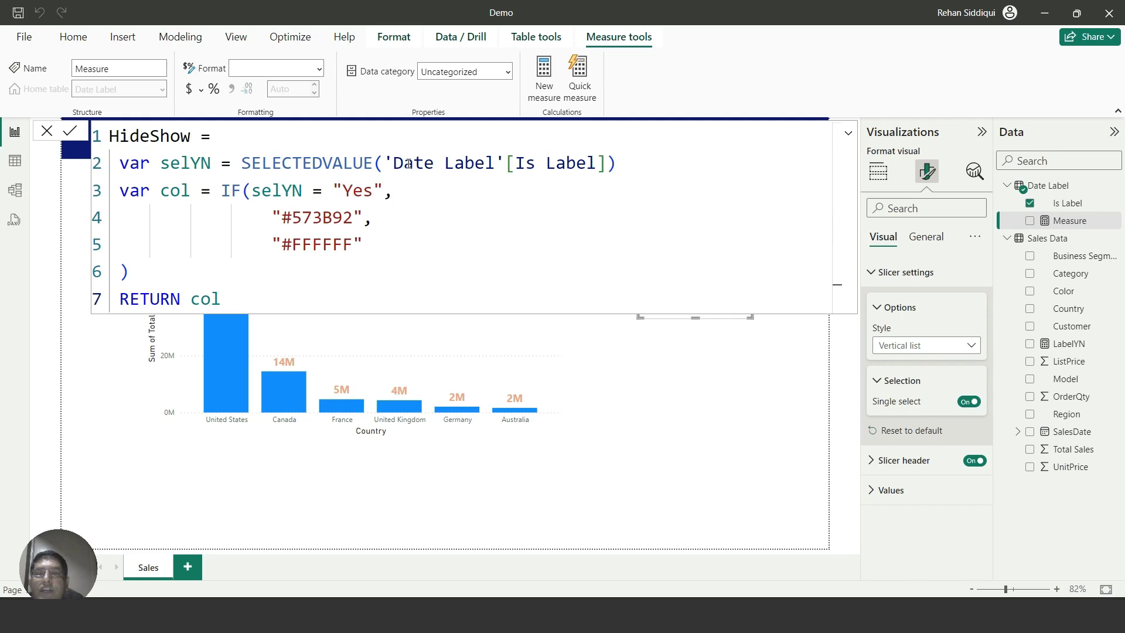
{"action": "left_click_drag", "start_coordinate": [209, 163], "coordinate": [162, 163]}
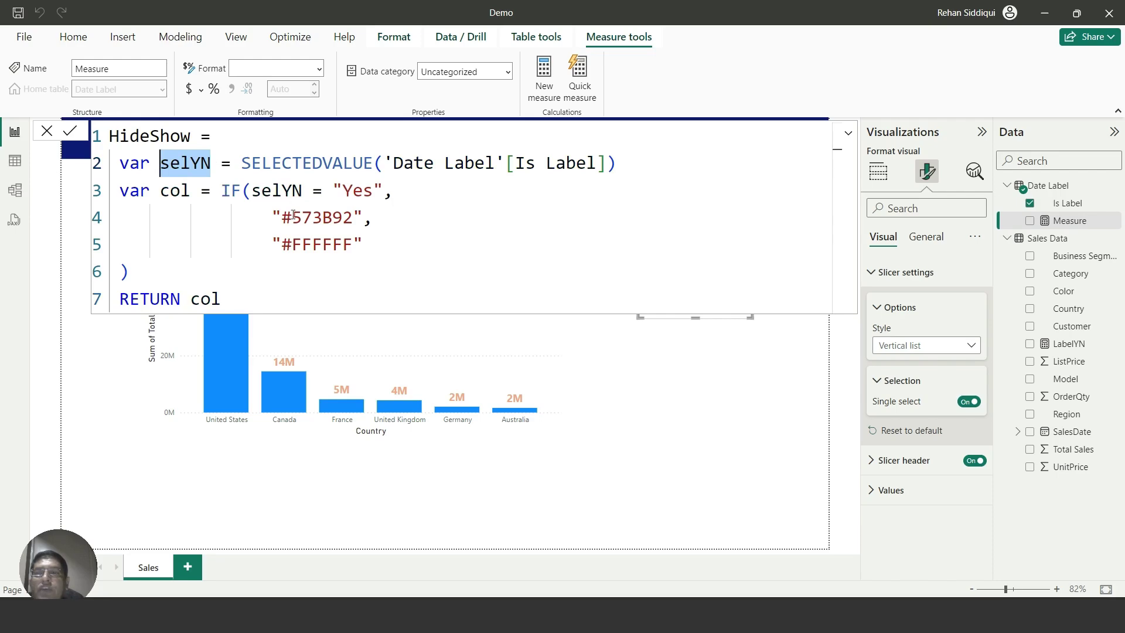
{"action": "left_click_drag", "start_coordinate": [270, 212], "coordinate": [362, 216]}
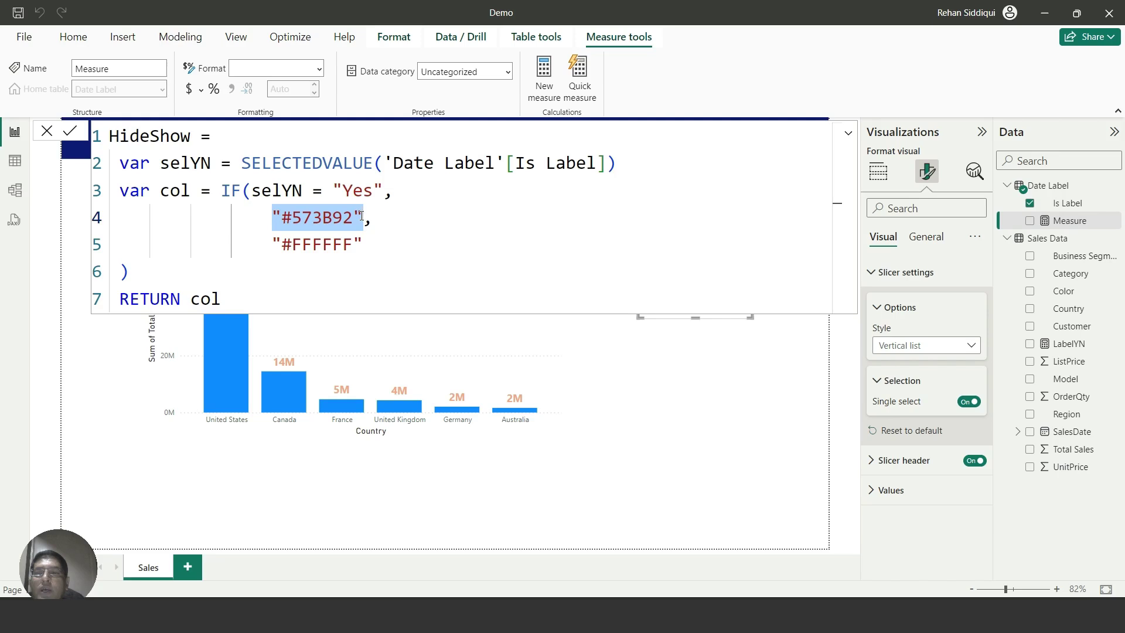
{"action": "left_click_drag", "start_coordinate": [264, 244], "coordinate": [363, 243]}
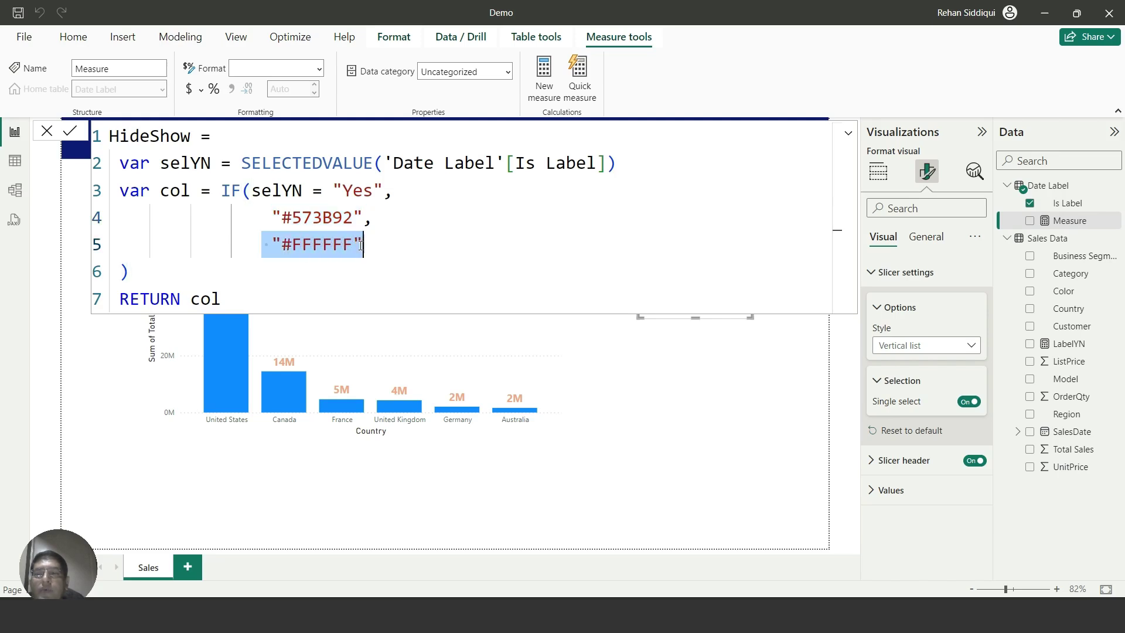
Commit the HideShow measure and collapse the formula editor.
{"action": "left_click", "coordinate": [251, 302]}
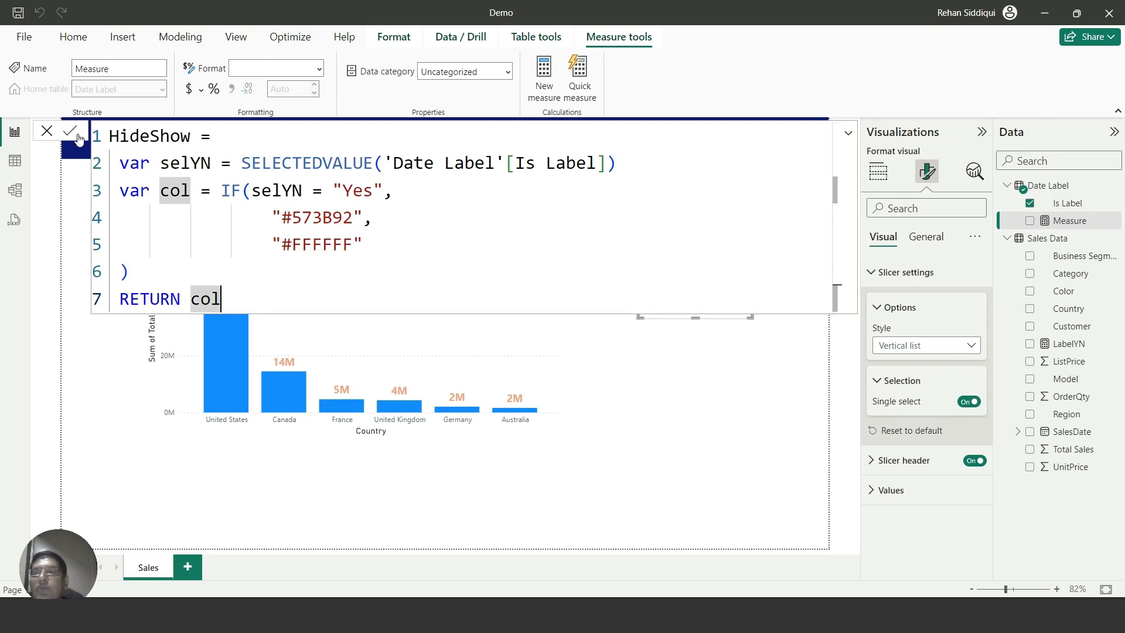
{"action": "left_click", "coordinate": [75, 134]}
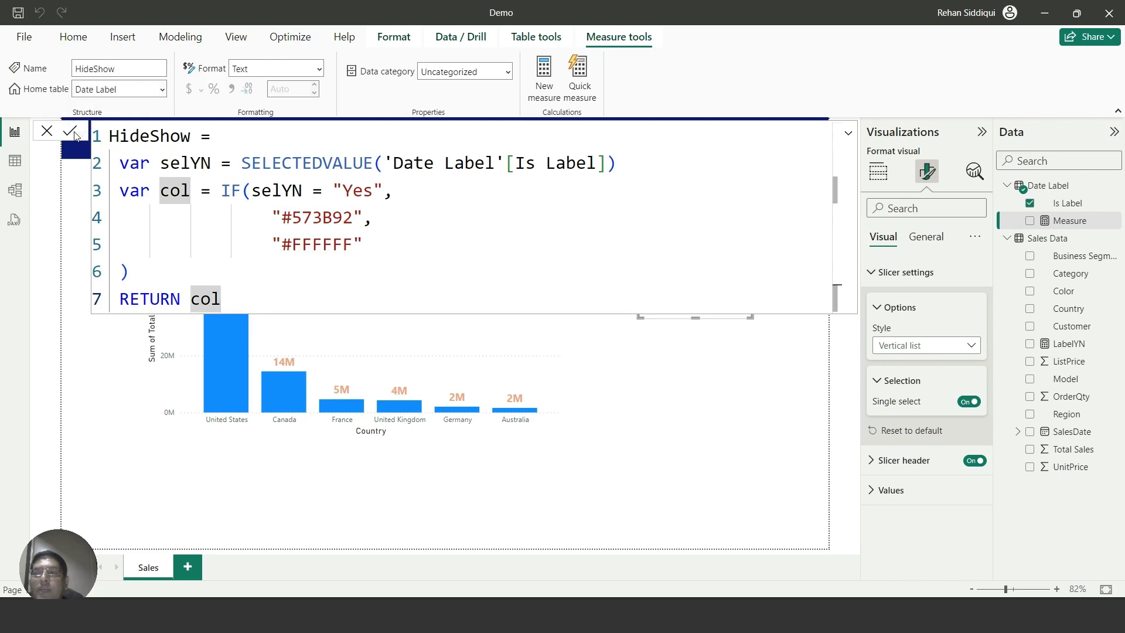
{"action": "left_click", "coordinate": [847, 134]}
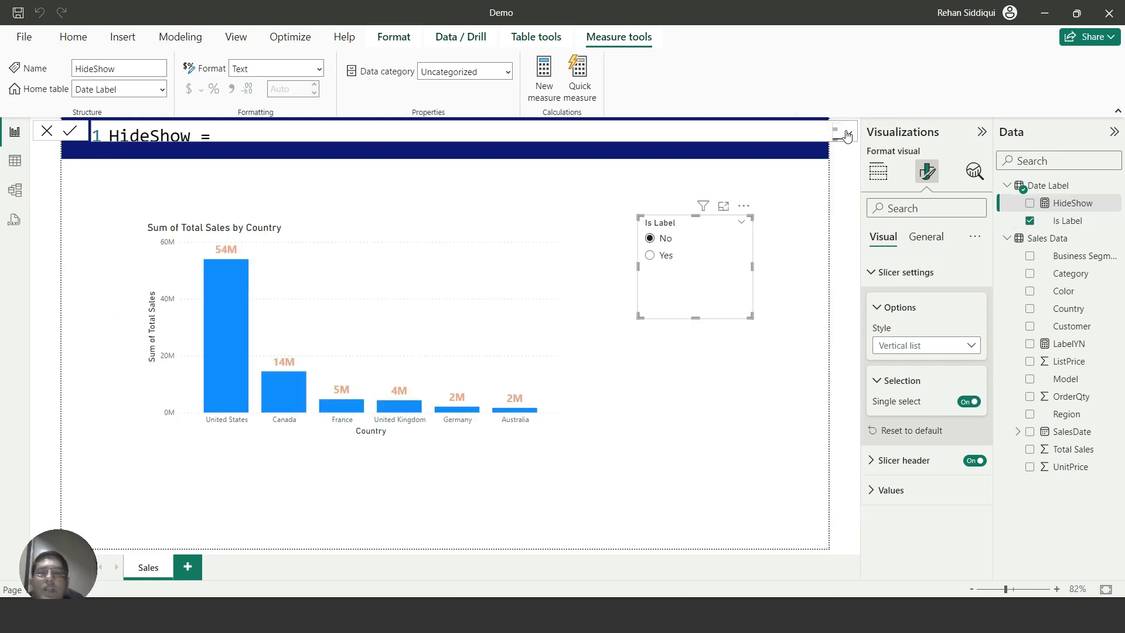
Open the conditional formatting settings for the color of the column chart's data label values.
{"action": "left_click", "coordinate": [404, 299]}
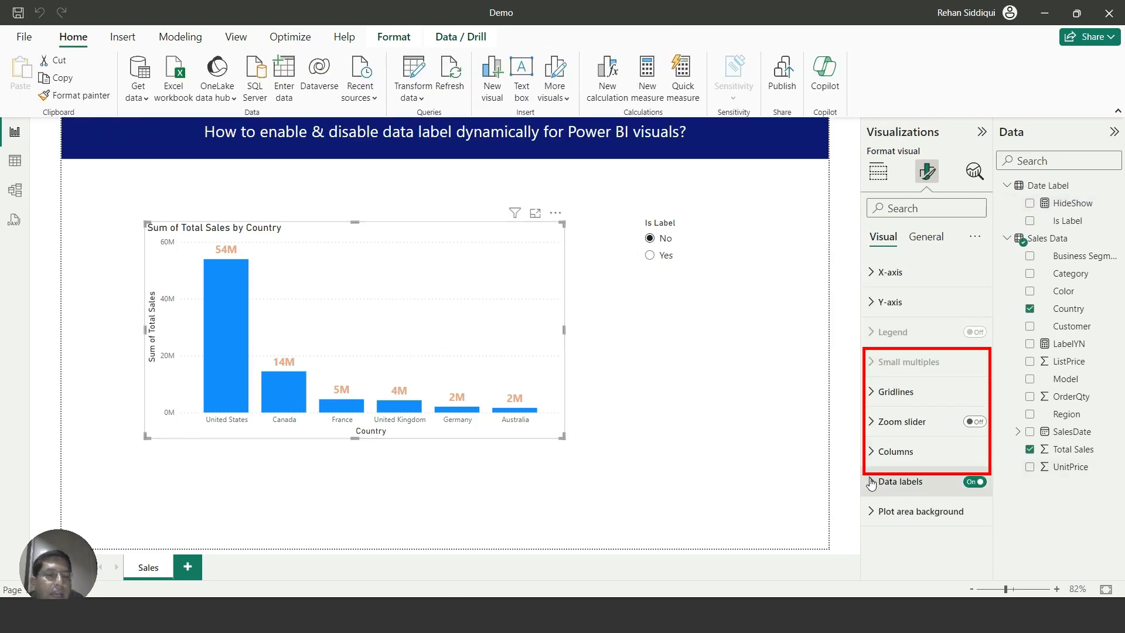
{"action": "left_click", "coordinate": [908, 486]}
{"action": "scroll", "coordinate": [932, 442], "scroll_direction": "down", "scroll_amount": 10}
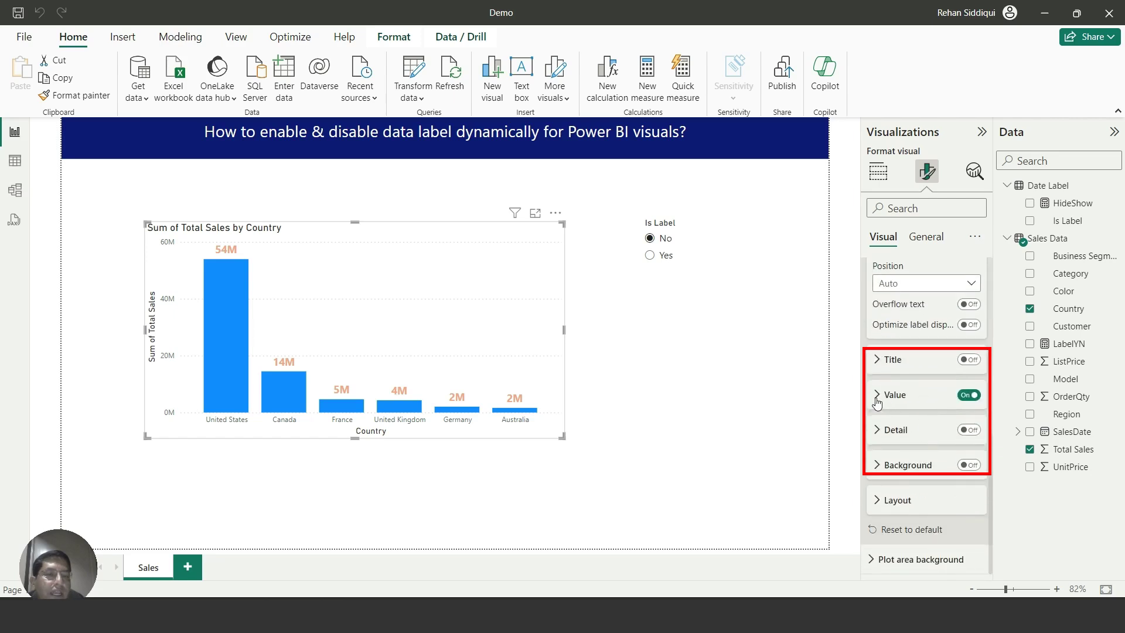
{"action": "left_click", "coordinate": [877, 398]}
{"action": "scroll", "coordinate": [926, 425], "scroll_direction": "down", "scroll_amount": 5}
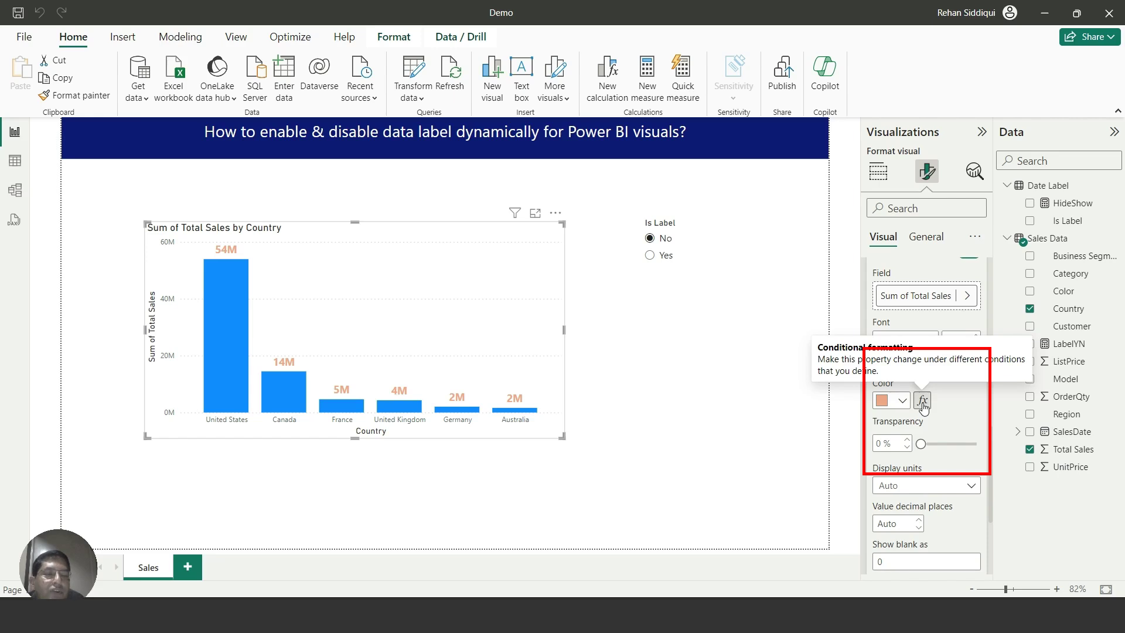
{"action": "left_click", "coordinate": [923, 401]}
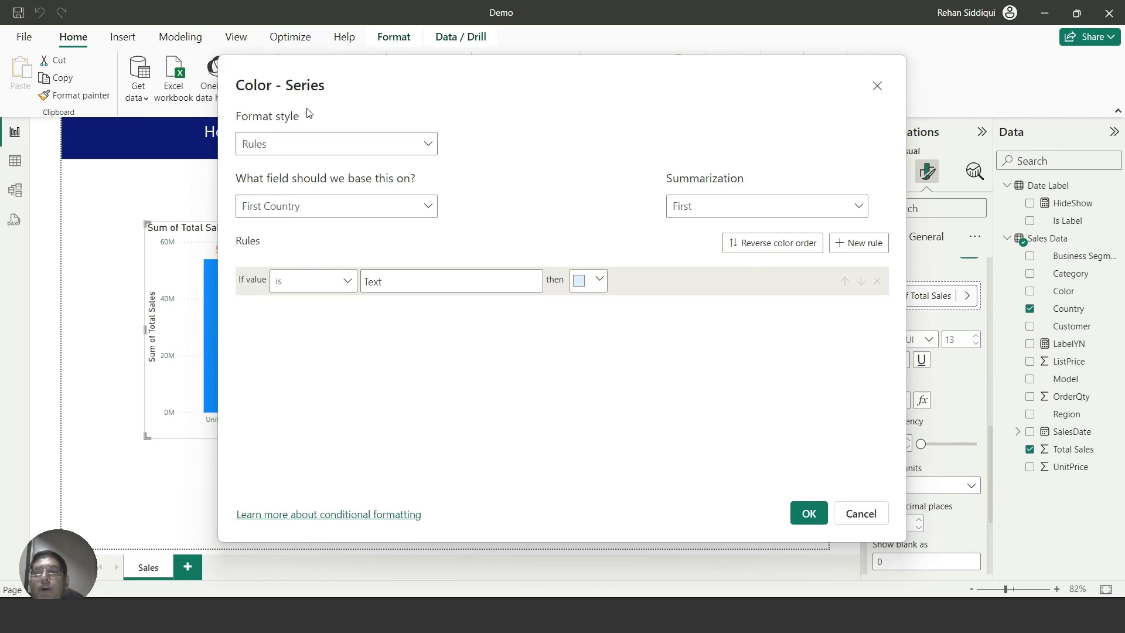
Set the label color's format style to Field value, base it on the HideShow measure of Date Label, and apply it.
{"action": "left_click", "coordinate": [430, 147]}
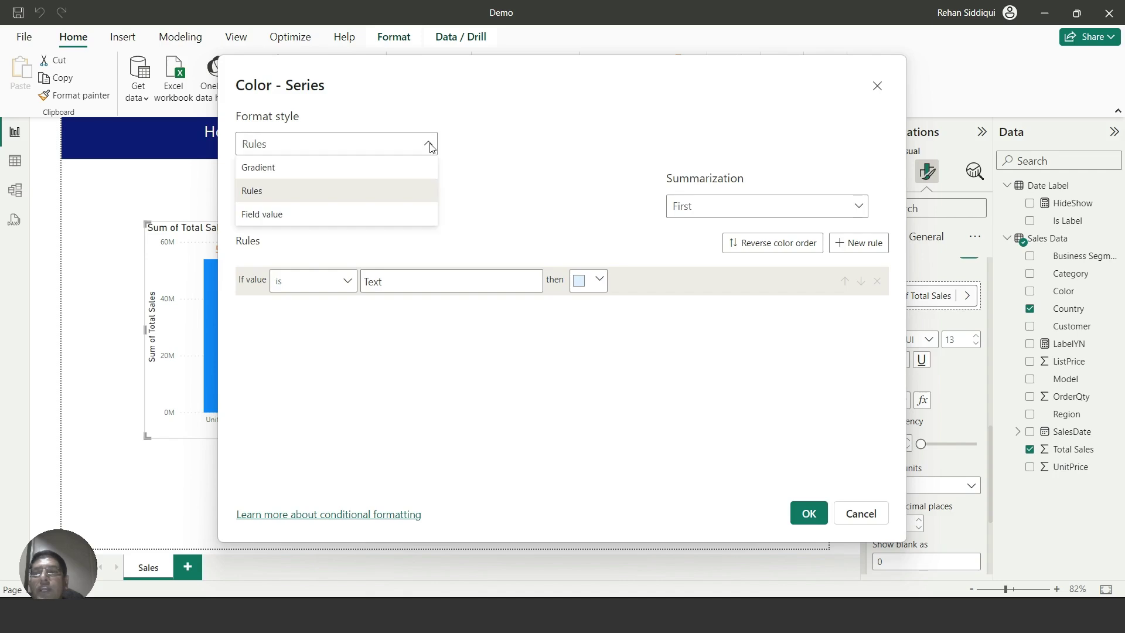
{"action": "left_click", "coordinate": [310, 219]}
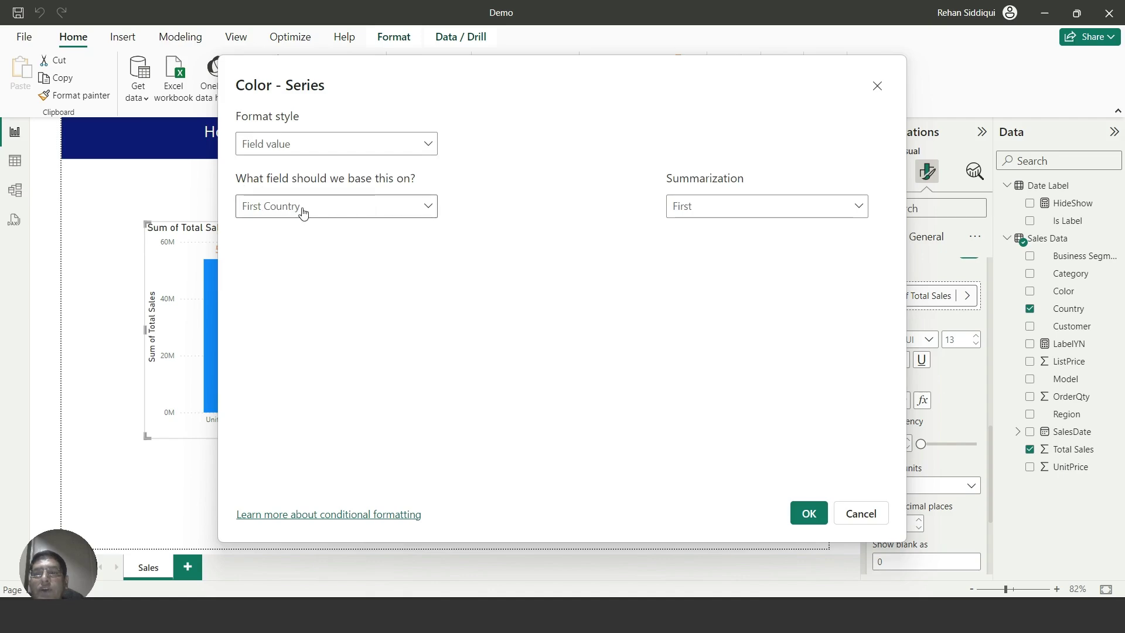
{"action": "left_click", "coordinate": [429, 207]}
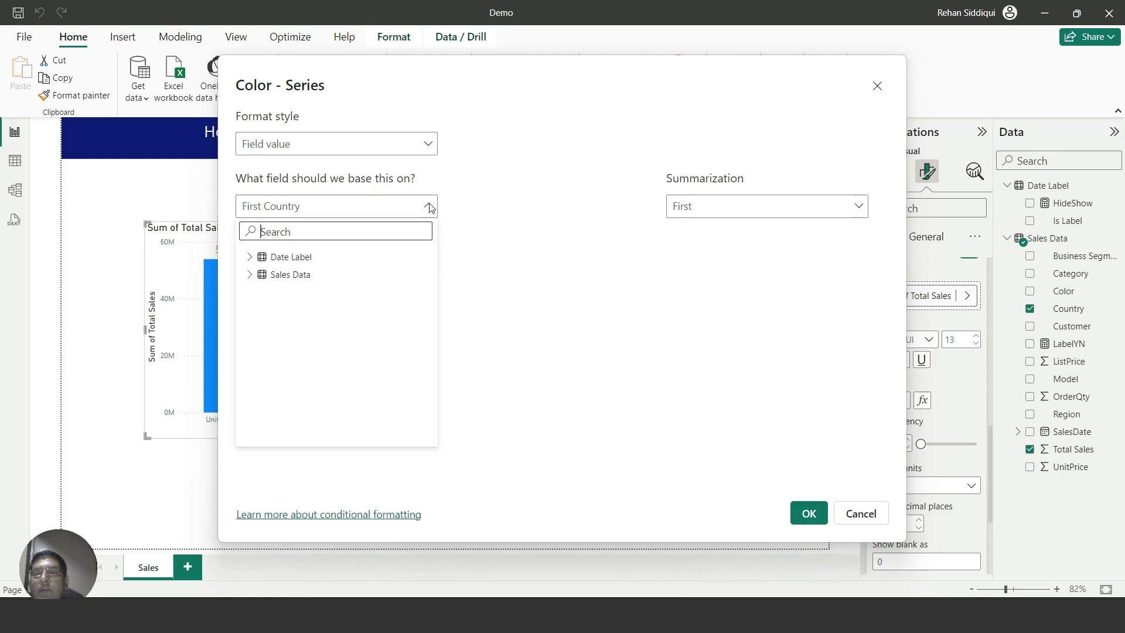
{"action": "left_click", "coordinate": [248, 258]}
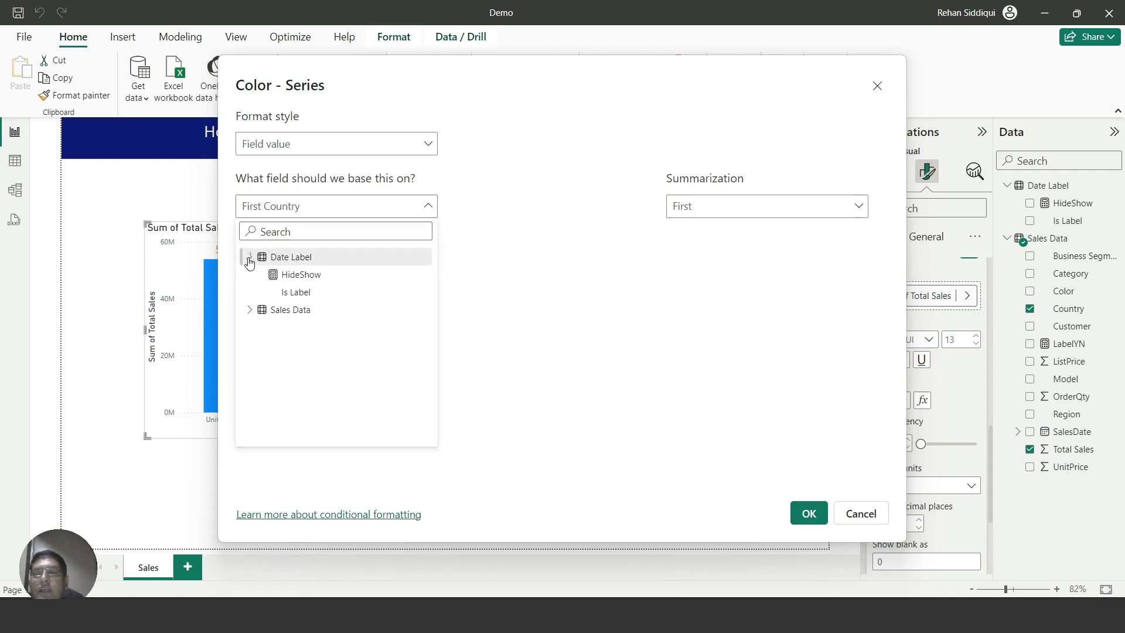
{"action": "left_click", "coordinate": [304, 279]}
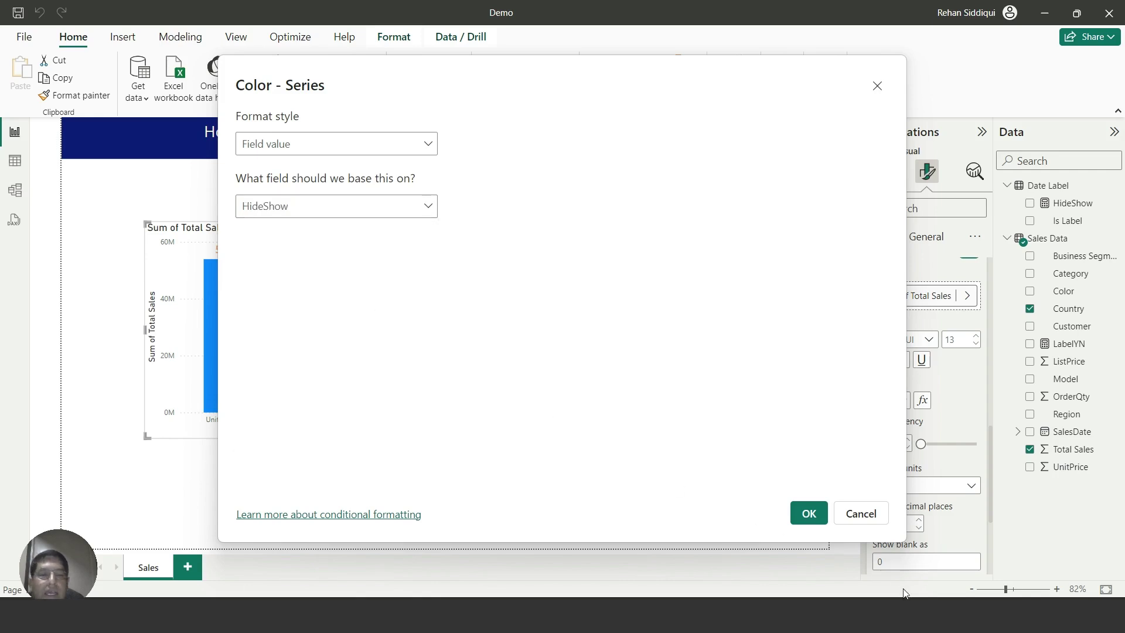
{"action": "left_click", "coordinate": [809, 513]}
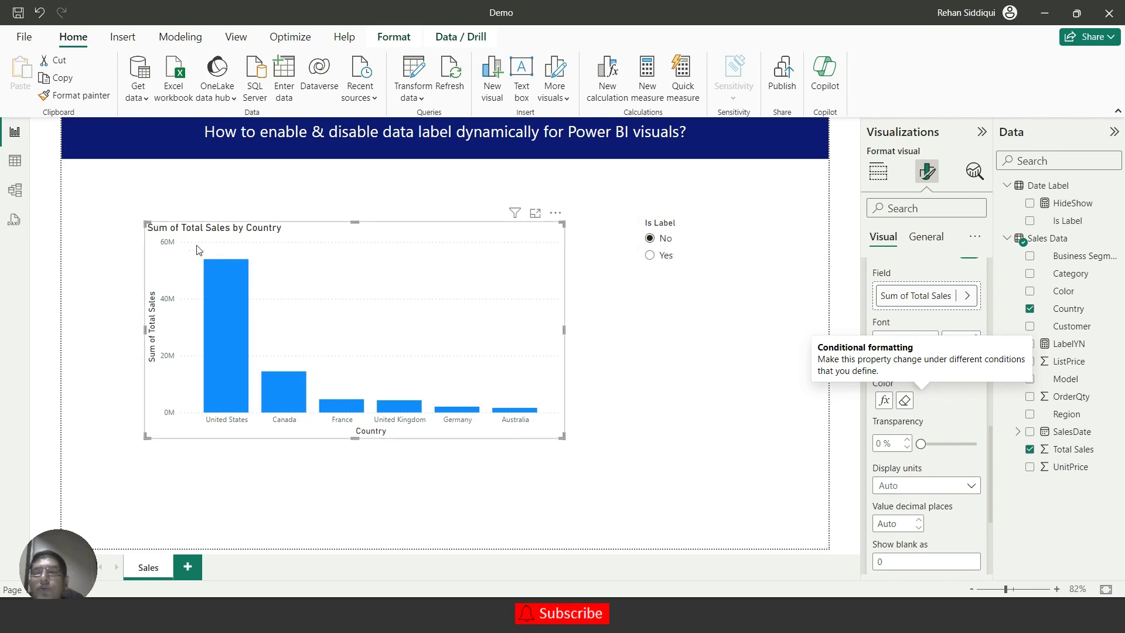
Test the data labels by switching the Is Label slicer to Yes, back to No, and again to Yes.
{"action": "left_click", "coordinate": [666, 261]}
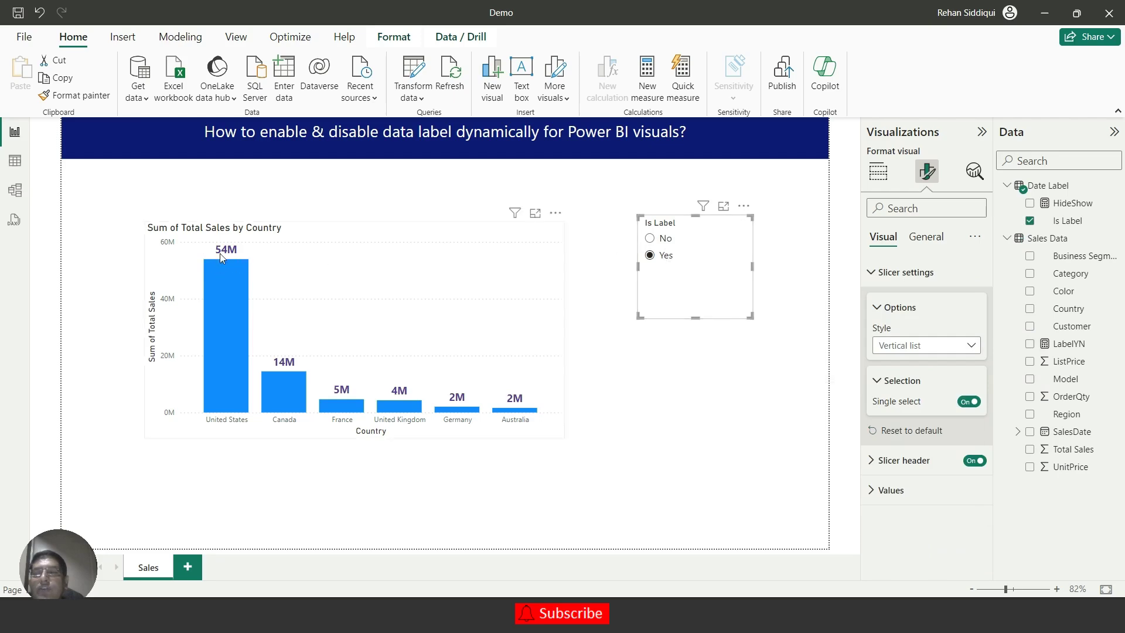
{"action": "left_click", "coordinate": [661, 238]}
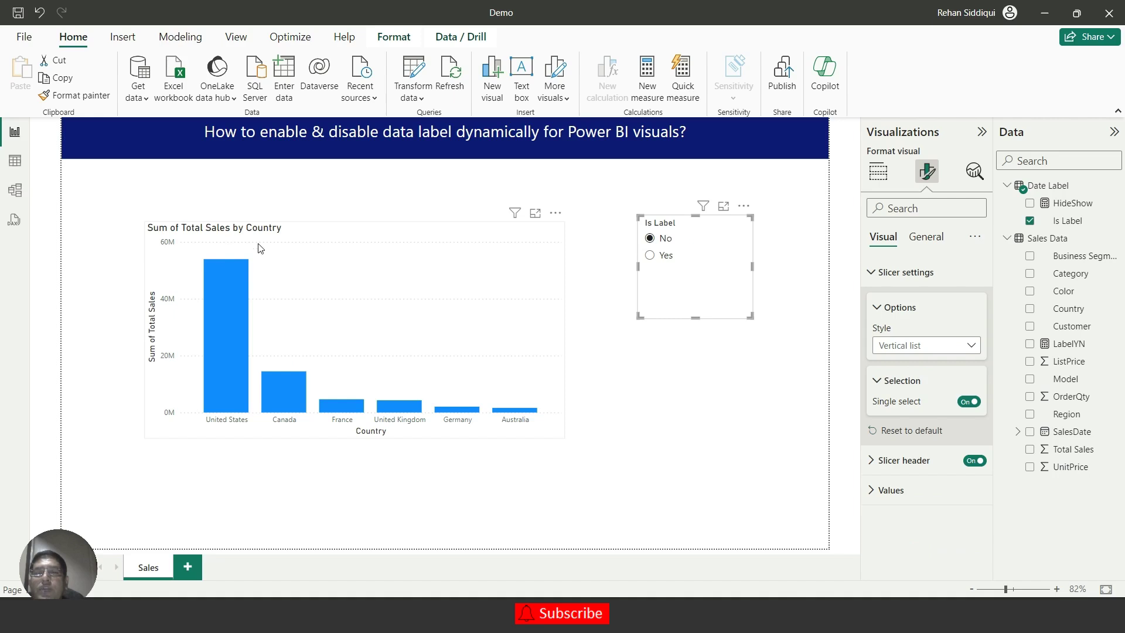
{"action": "left_click", "coordinate": [667, 258]}
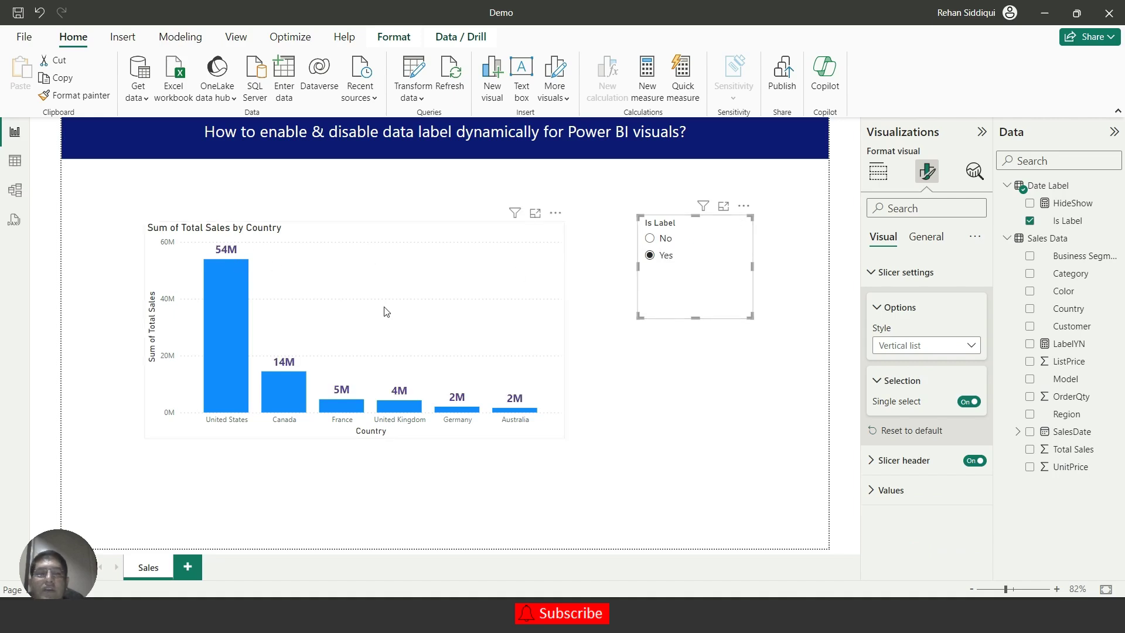